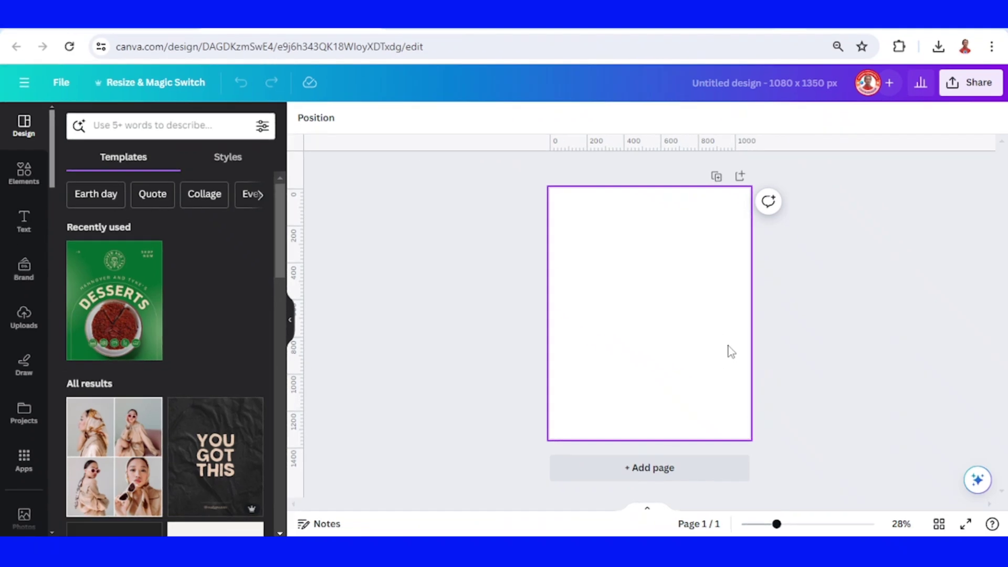
Add the red autumn maple leaf from Recently used, shrink it slightly and centre it on the page
left_click(23, 178)
left_click(110, 219)
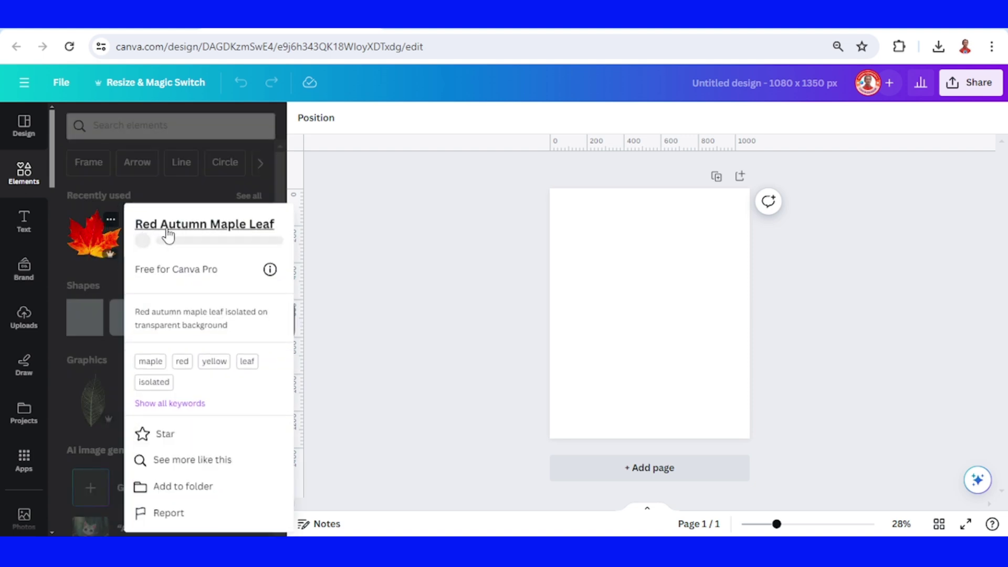
left_click(101, 247)
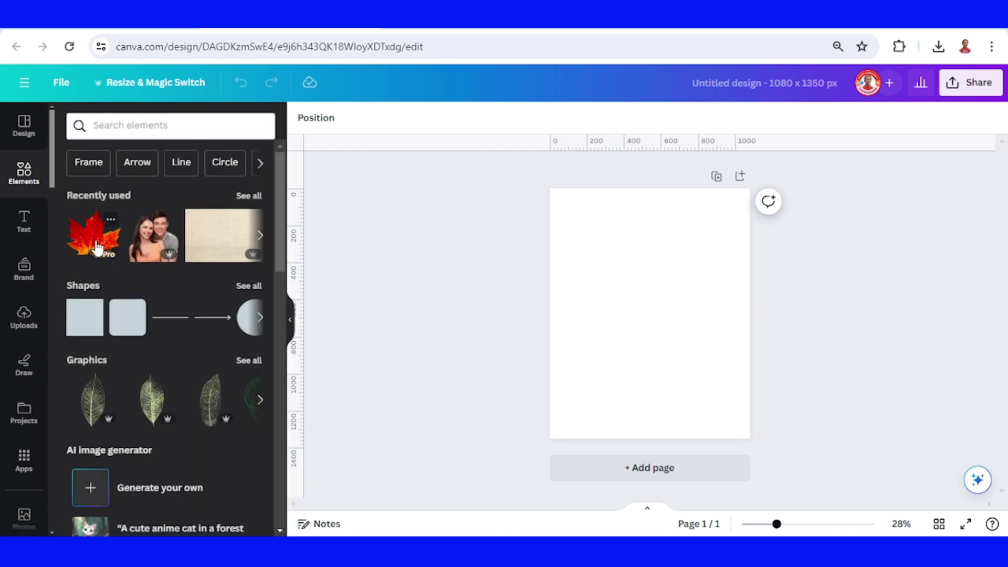
left_click(97, 247)
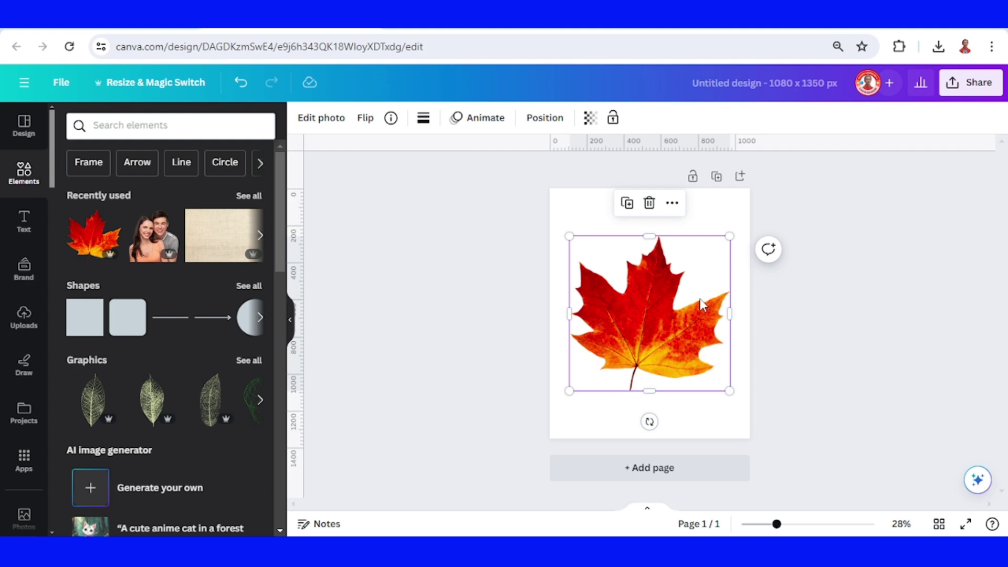
left_click_drag(729, 236, 691, 273)
left_click_drag(649, 352, 664, 330)
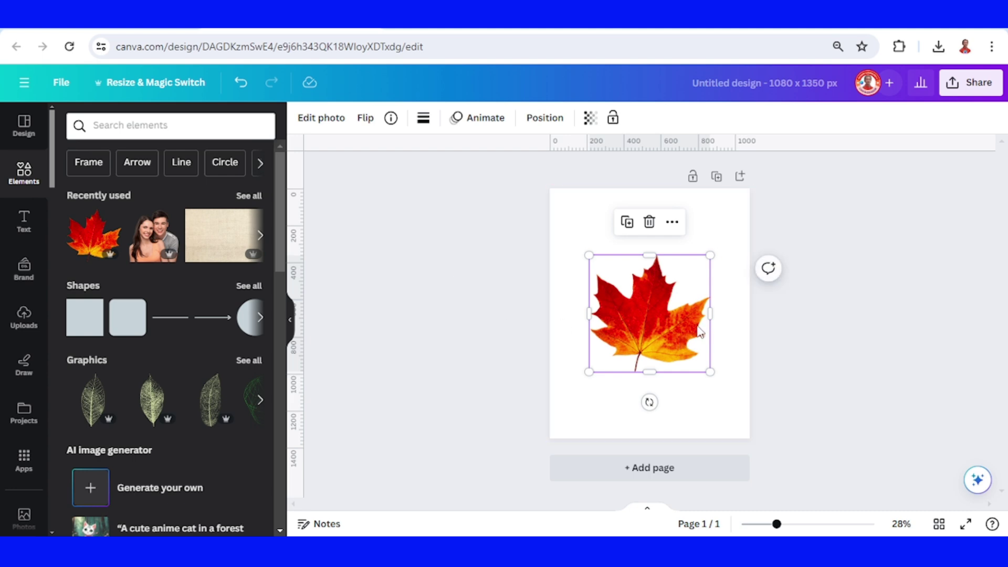
Add a square shape to the page and fill it yellow
left_click(92, 310)
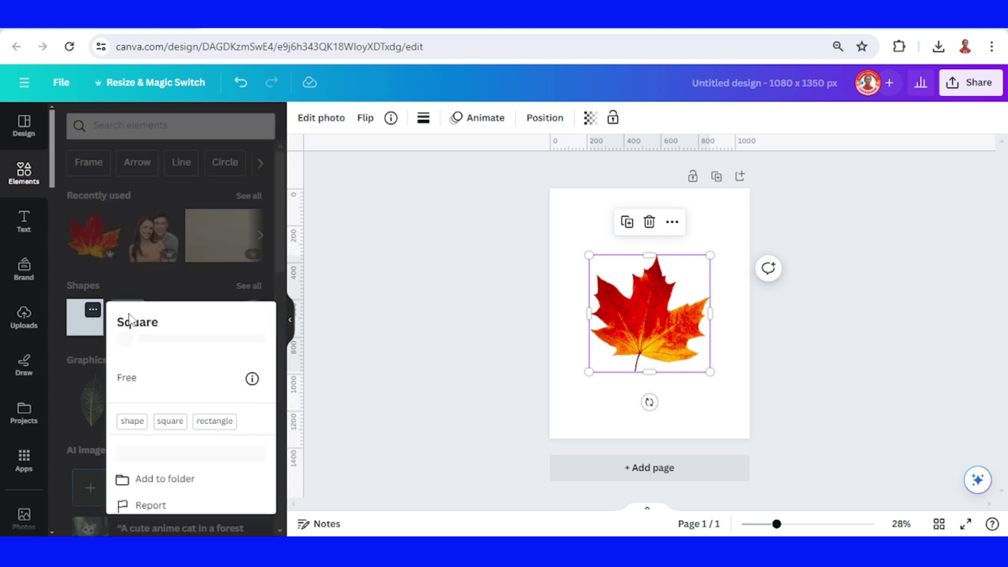
left_click(77, 337)
left_click(78, 336)
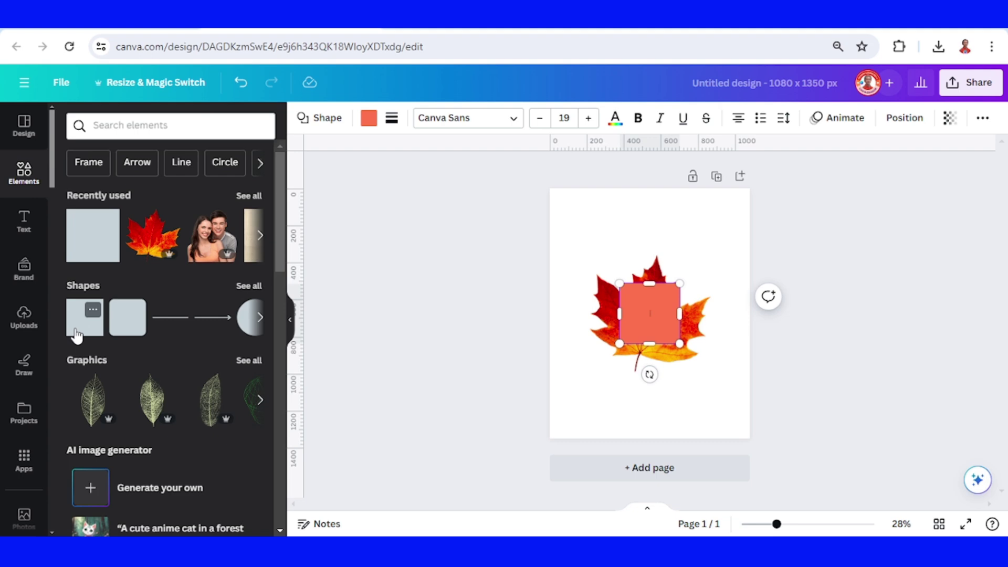
left_click(369, 119)
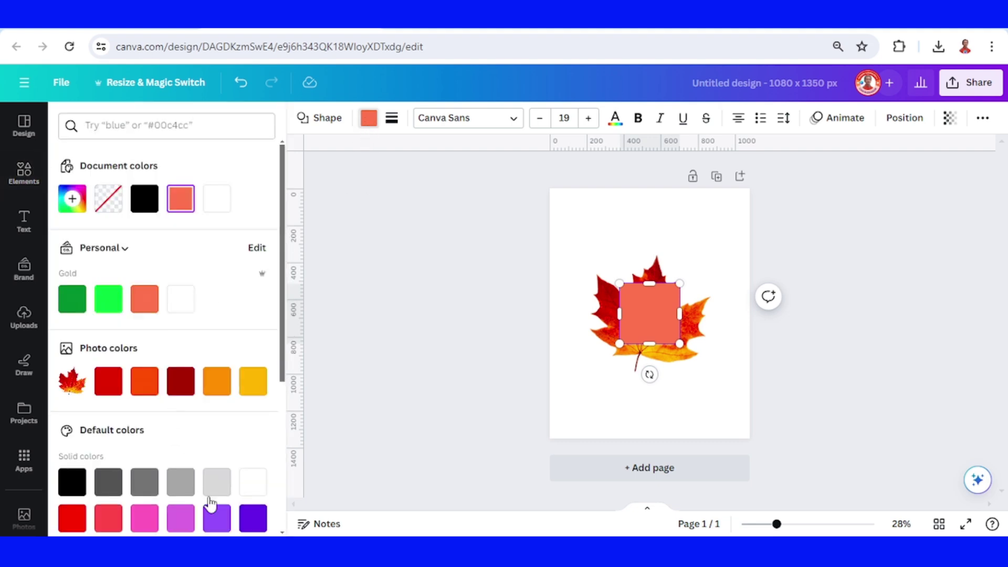
scroll(209, 315, "down", 5)
left_click(181, 370)
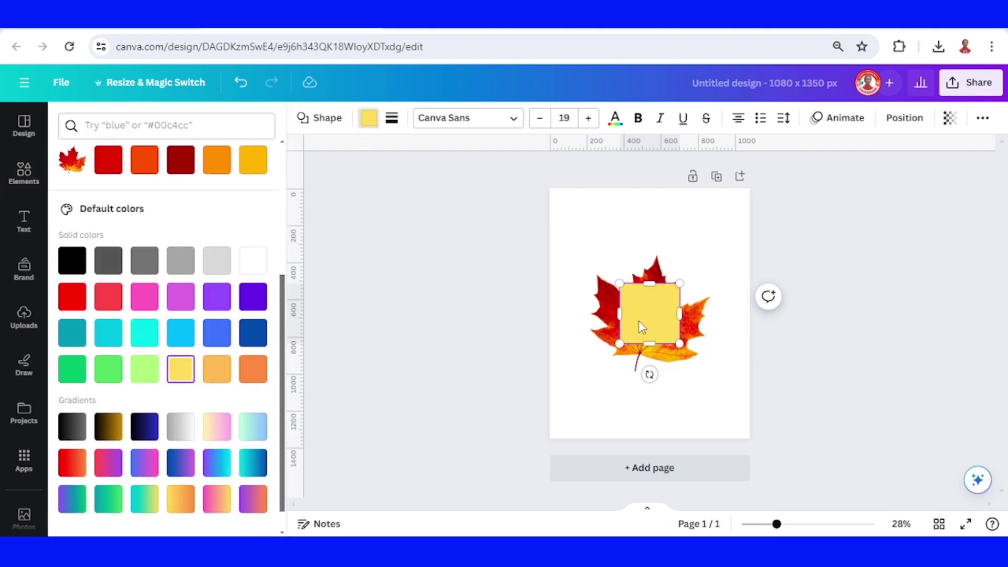
Stretch the yellow square left, right, up and down so it frames the whole leaf
left_click_drag(619, 313, 582, 313)
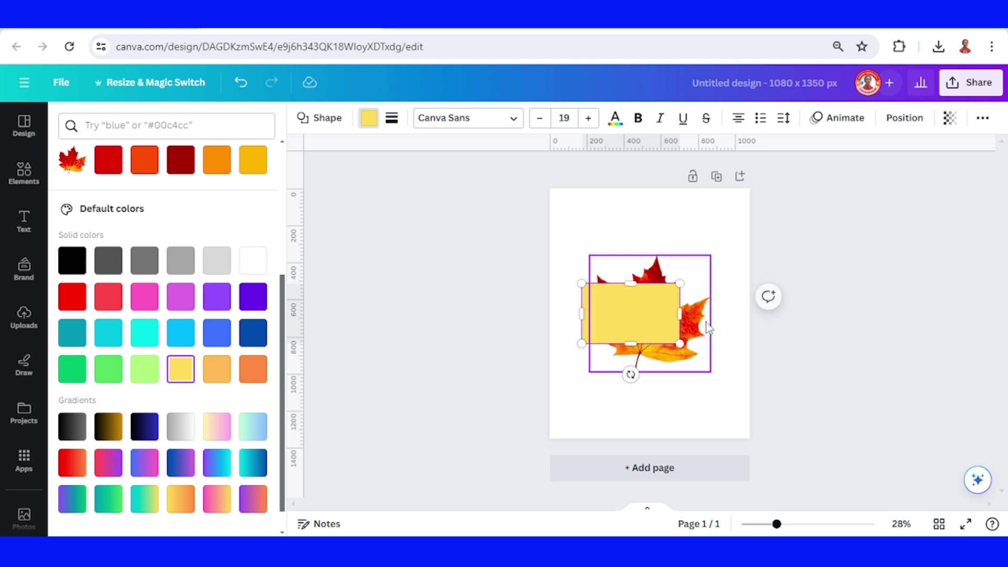
left_click_drag(684, 314, 717, 313)
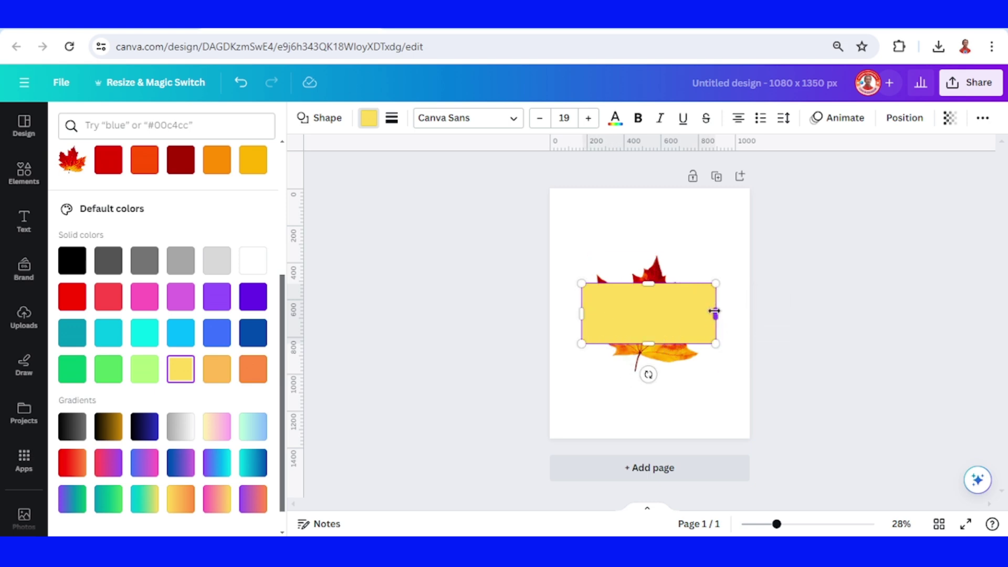
left_click_drag(649, 283, 649, 247)
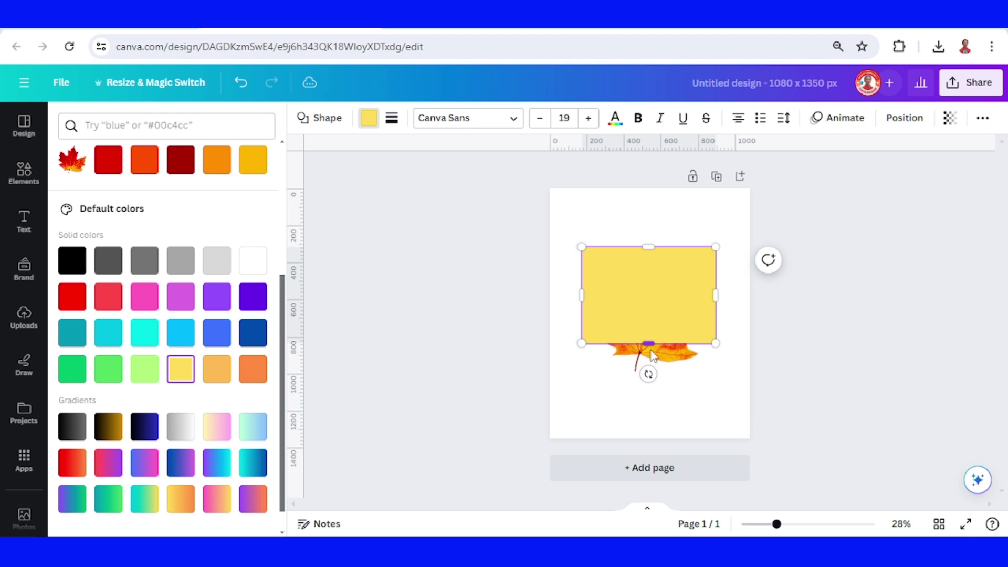
left_click_drag(651, 344, 661, 387)
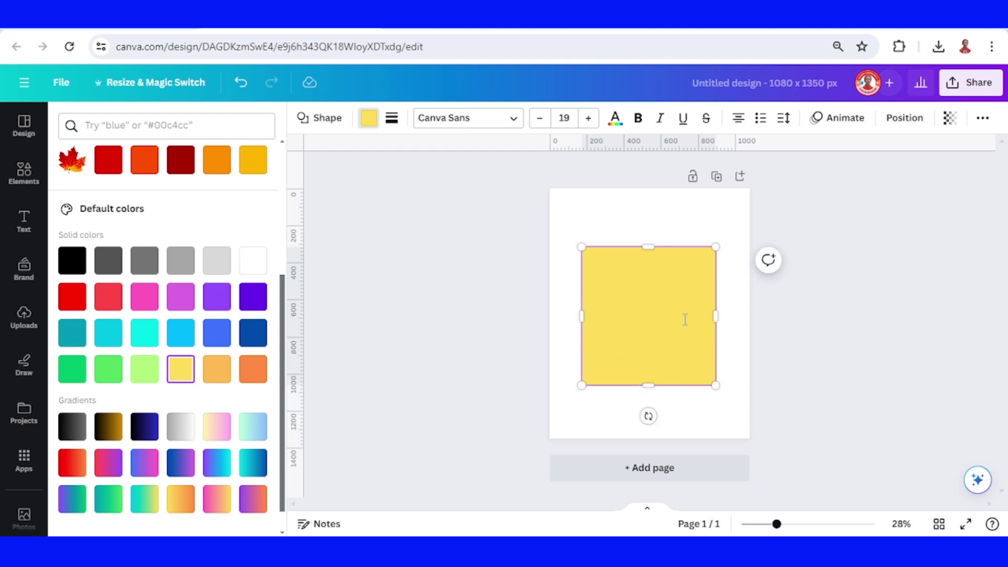
Send the yellow square behind the maple leaf and trim its height slightly
right_click(646, 307)
mouse_move(700, 315)
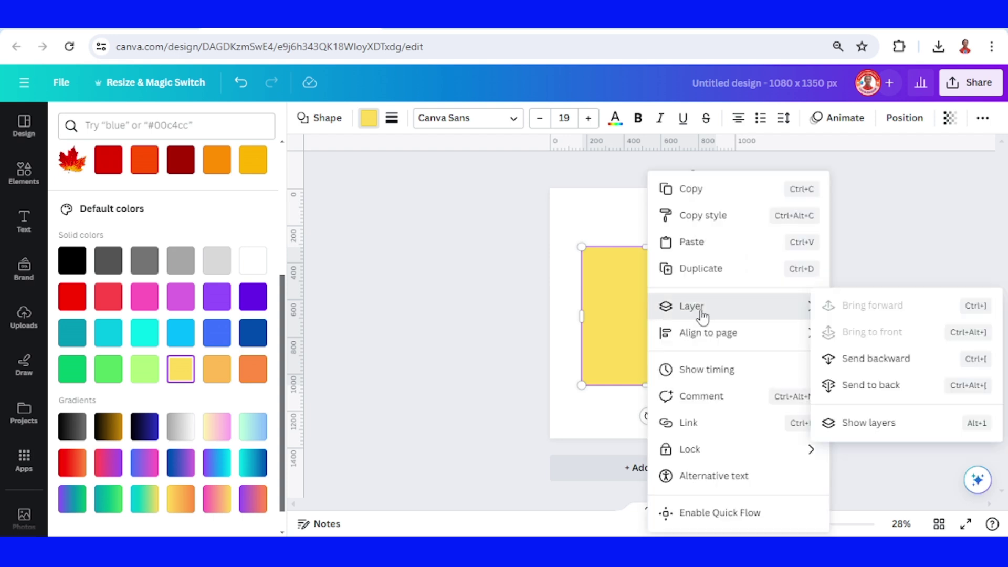
left_click(896, 363)
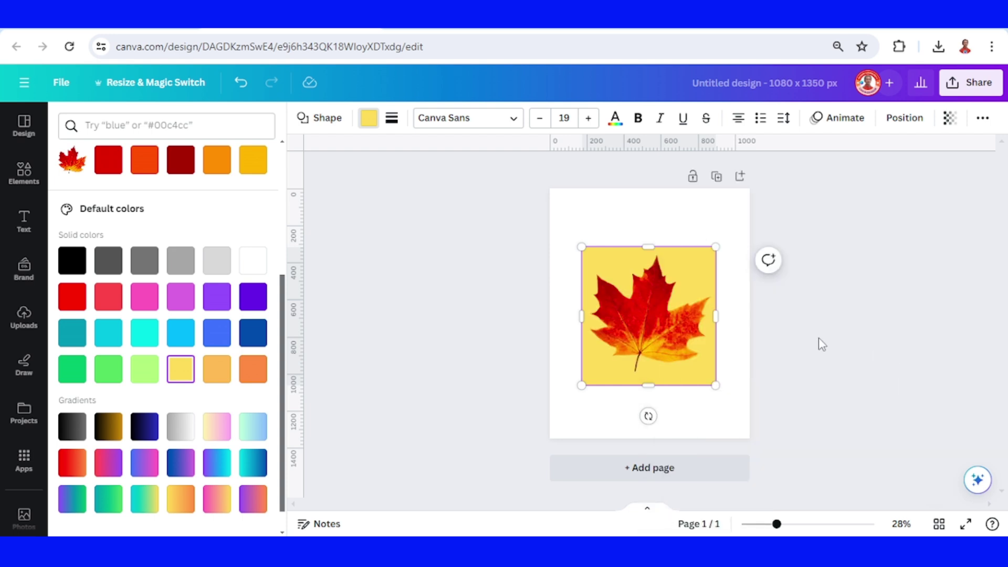
left_click_drag(647, 386, 647, 380)
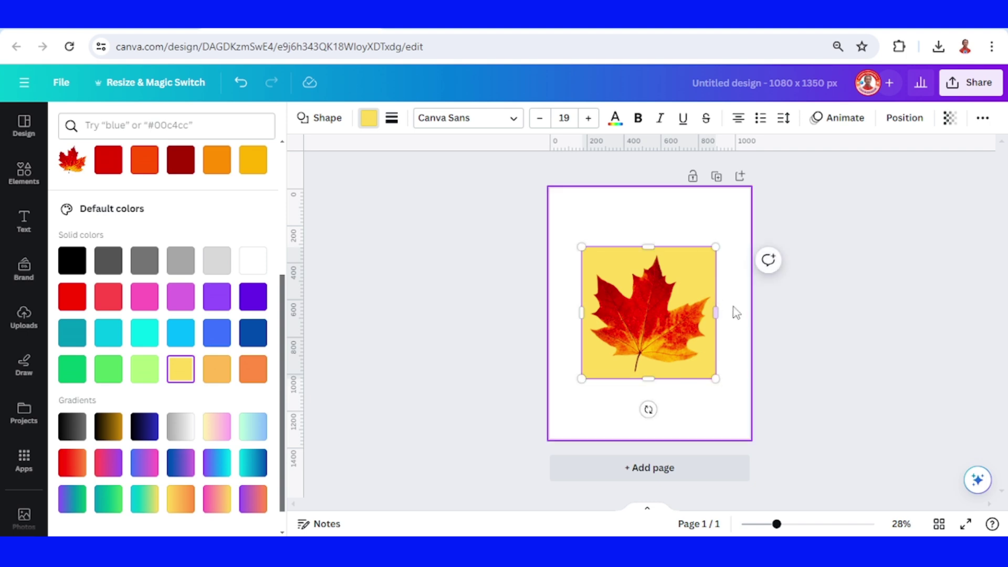
Apply a custom Duotone effect to the maple leaf
left_click(656, 316)
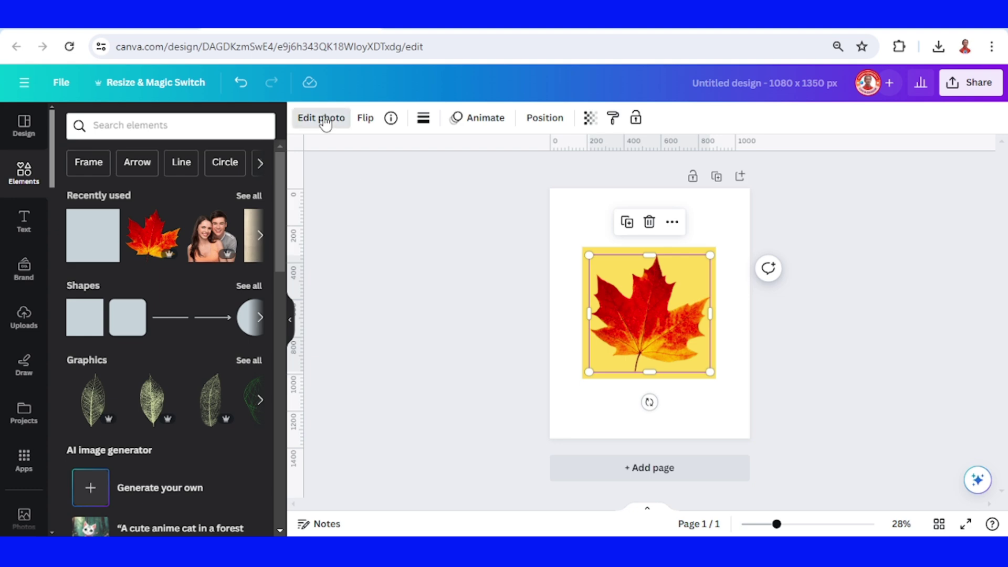
scroll(183, 412, "down", 3)
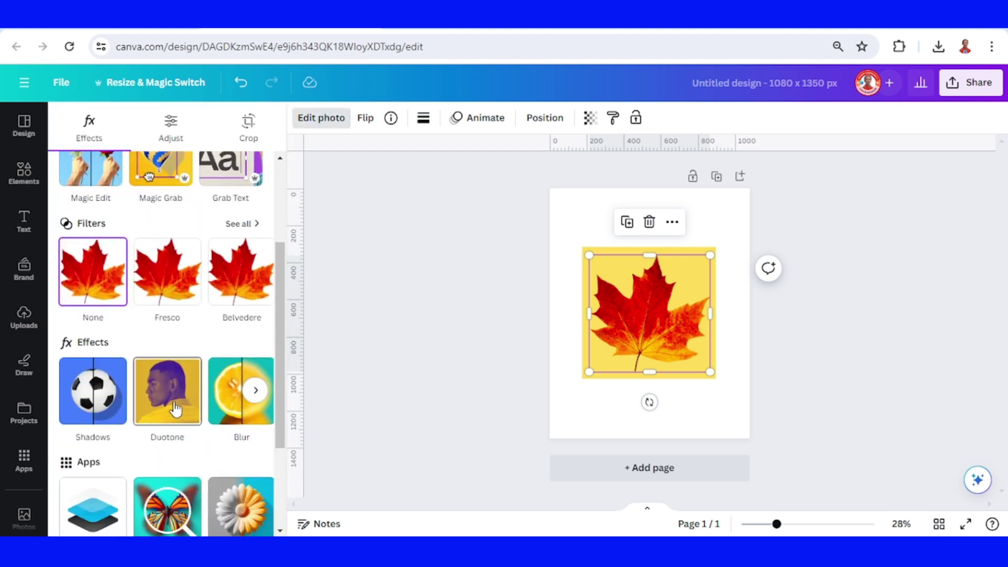
left_click(175, 409)
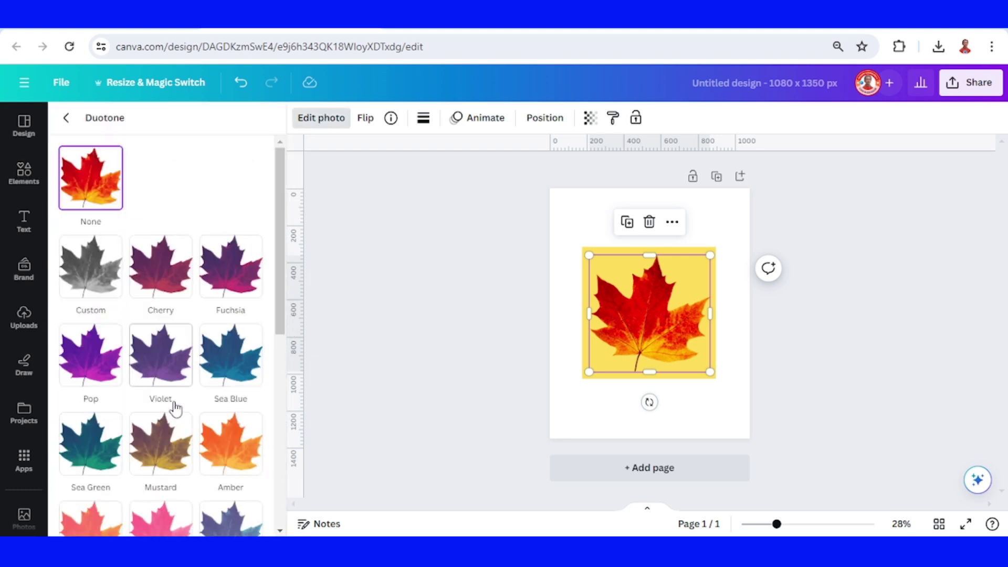
left_click(93, 278)
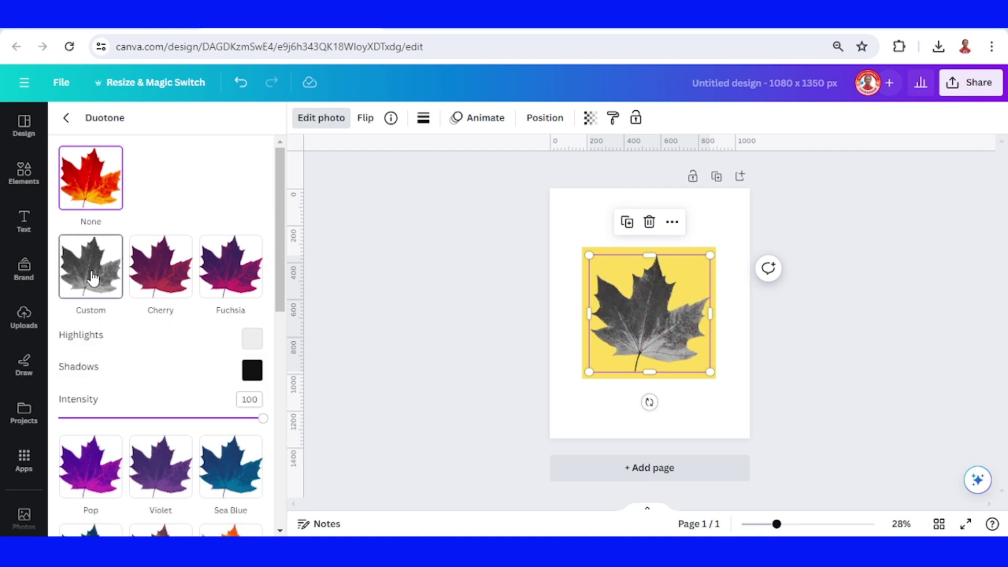
Set both the Duotone highlights and shadows colours to white #FFFFFF
left_click(252, 339)
left_click_drag(260, 378, 250, 362)
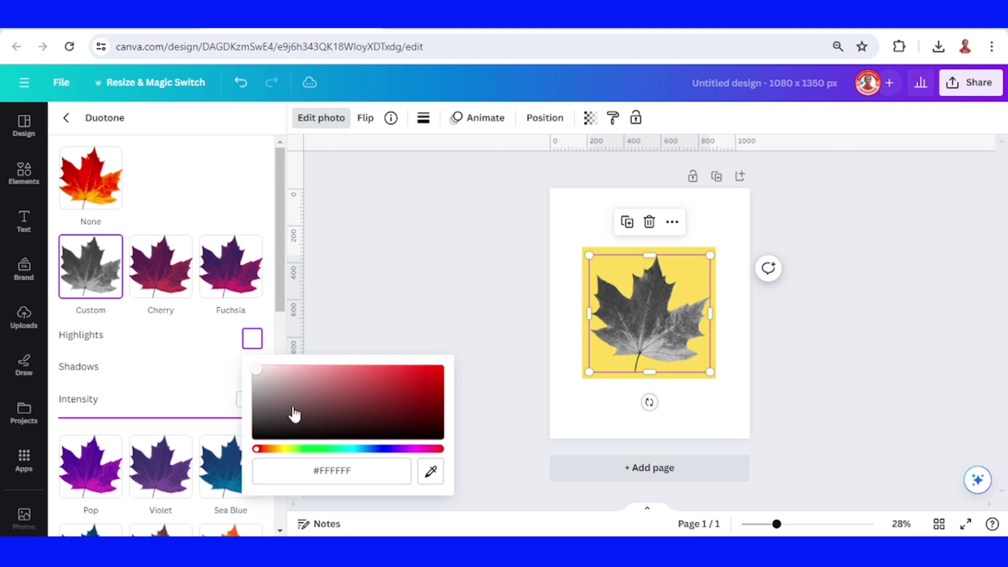
left_click(210, 363)
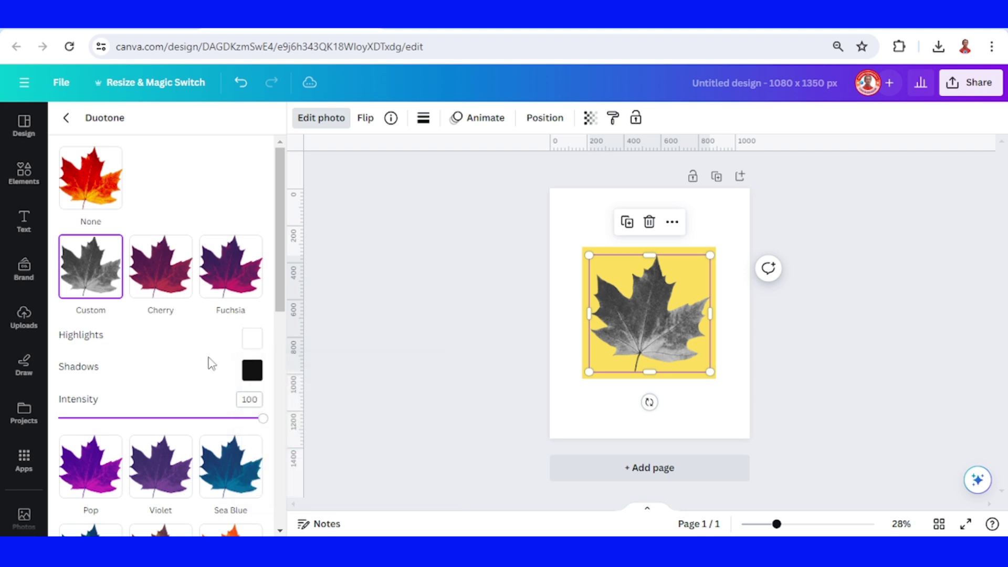
left_click(255, 372)
left_click_drag(264, 413, 241, 388)
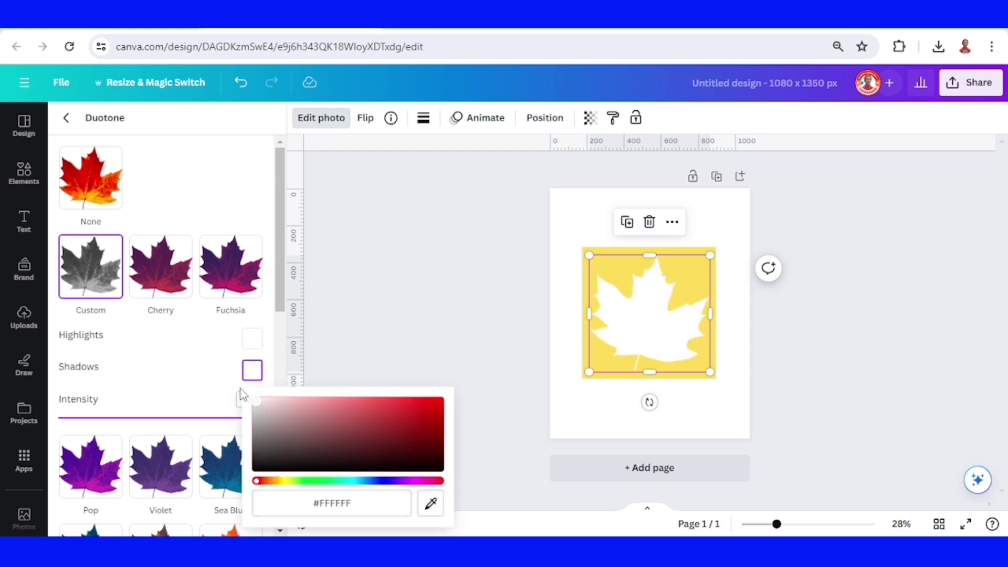
key("Escape")
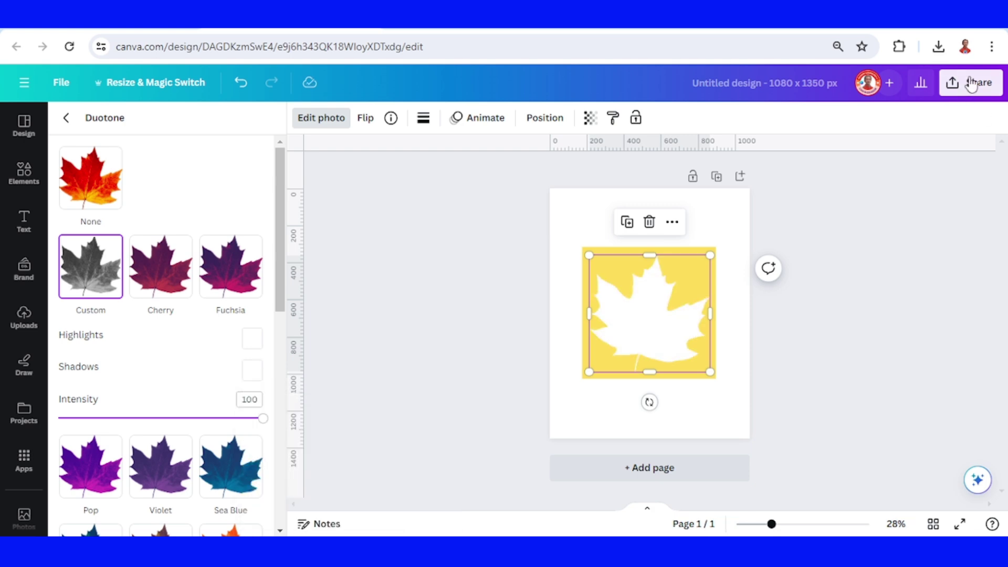
Download the current design as a PNG
left_click(972, 84)
left_click(839, 426)
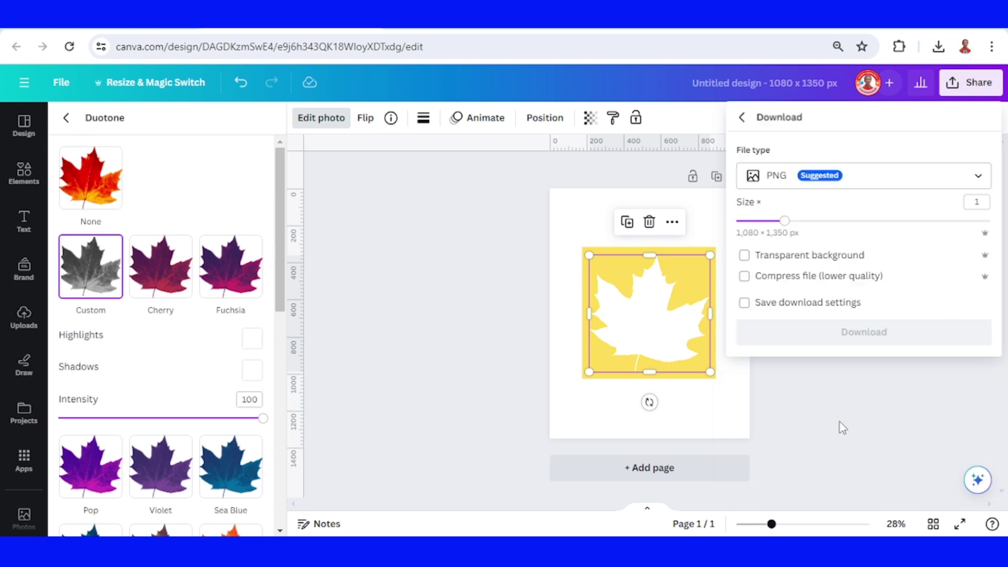
left_click(866, 335)
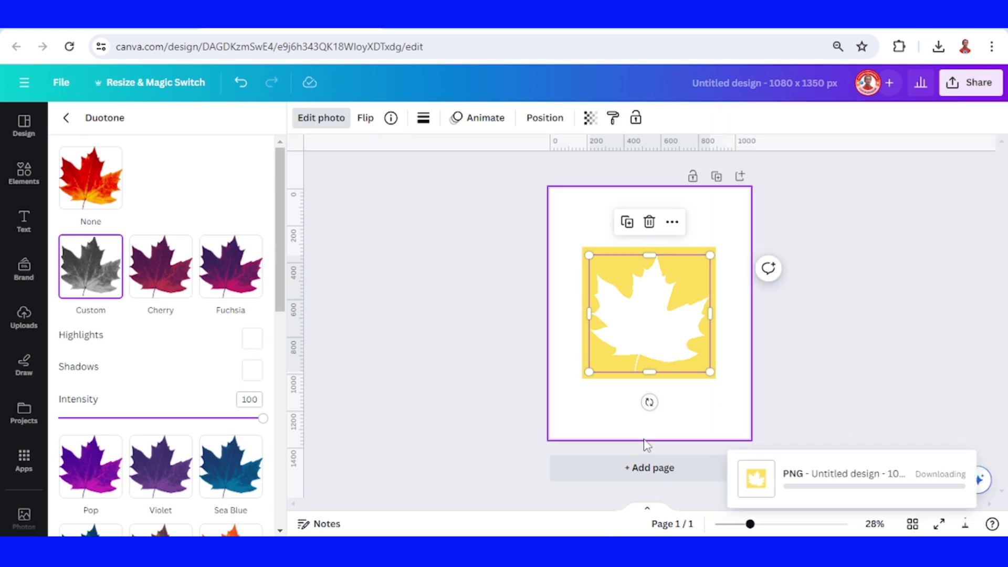
Add a second page with a bright green background and drop the downloaded PNG onto it
left_click(628, 475)
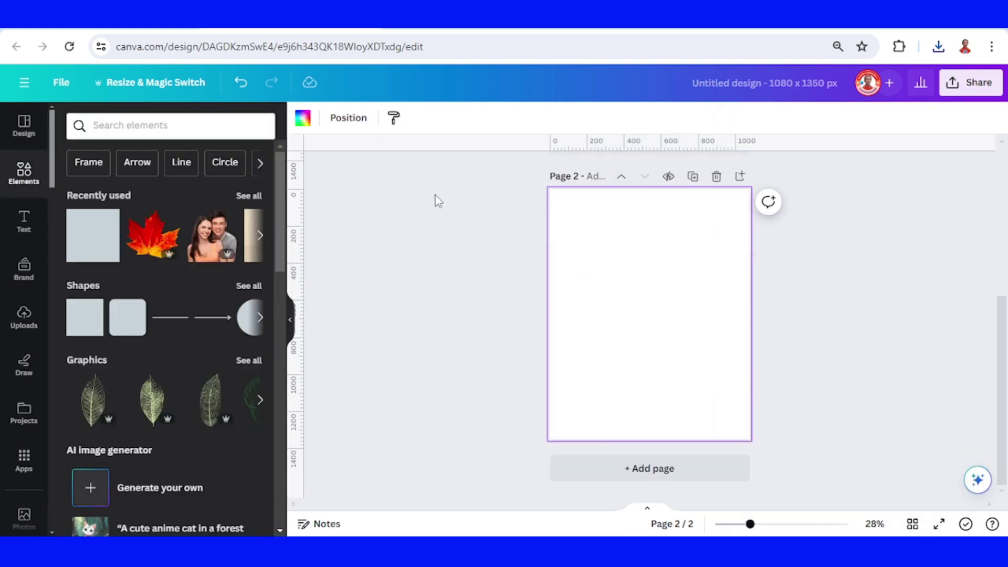
left_click(310, 124)
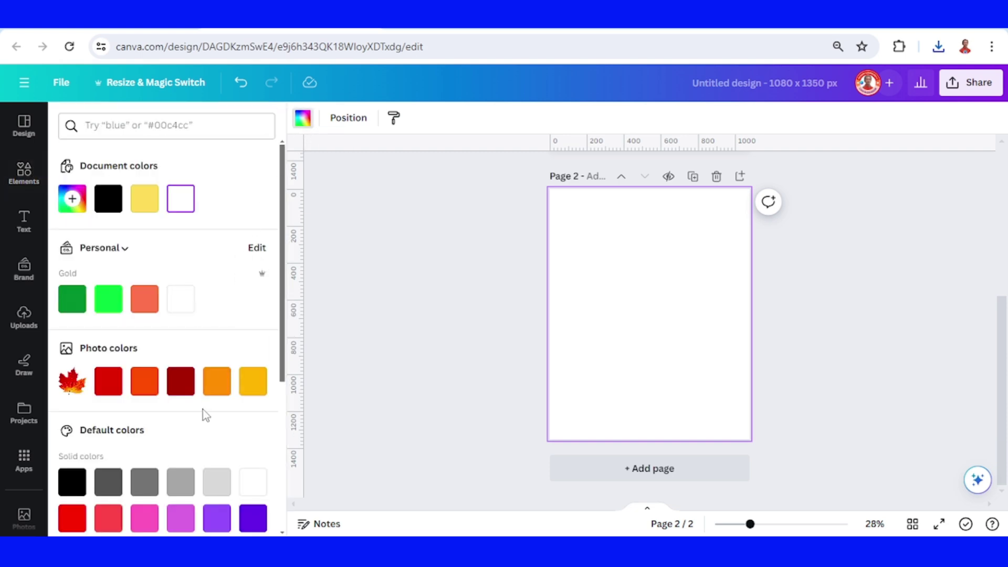
left_click(110, 301)
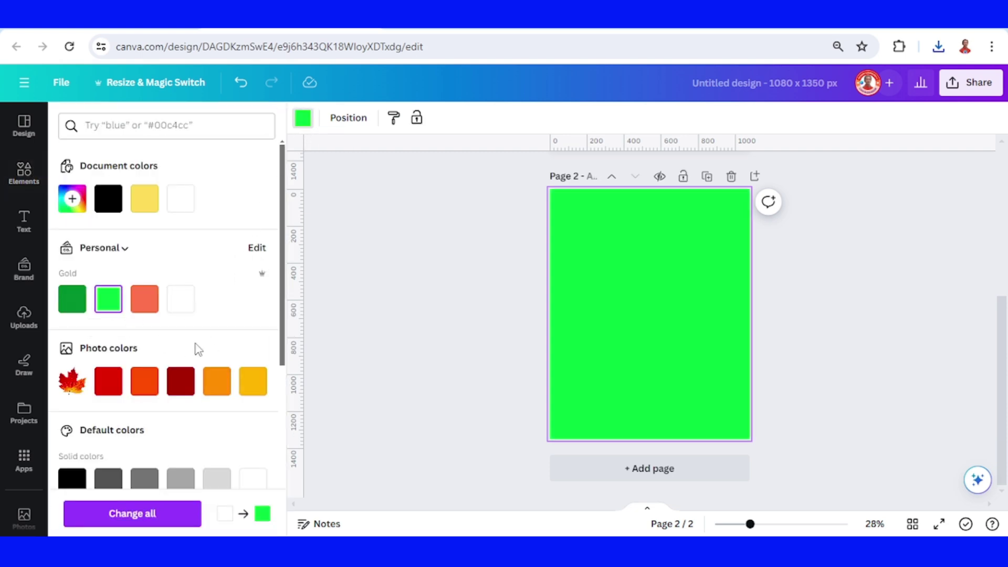
left_click(938, 48)
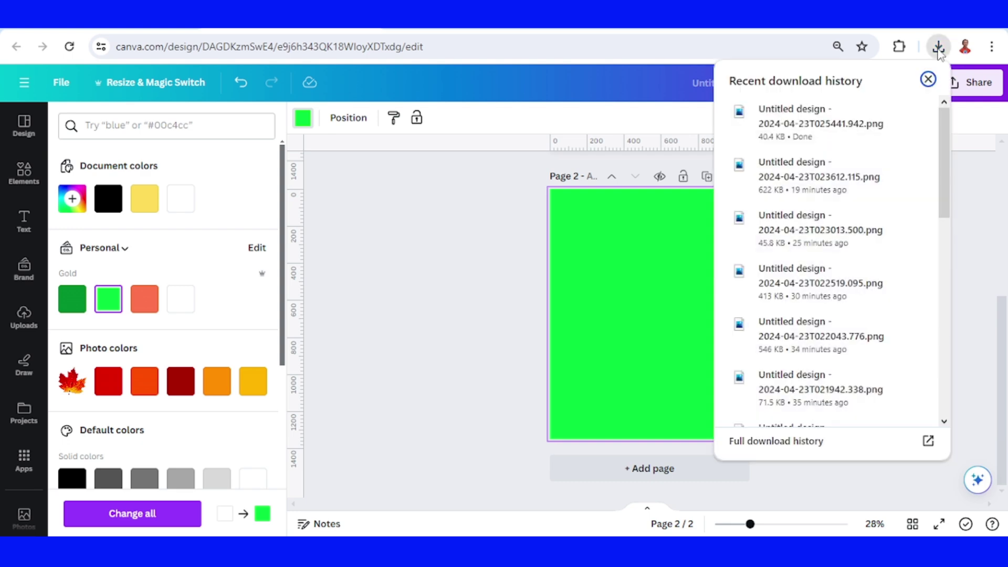
left_click_drag(866, 124, 655, 301)
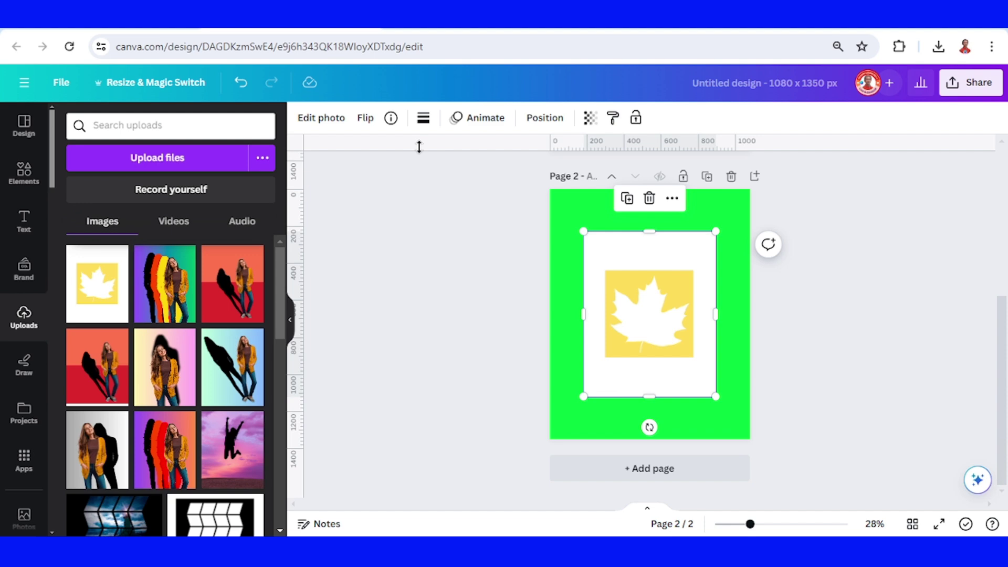
Remove the leaf image's white background with BG Remover and enlarge it to fill the green page
left_click(315, 121)
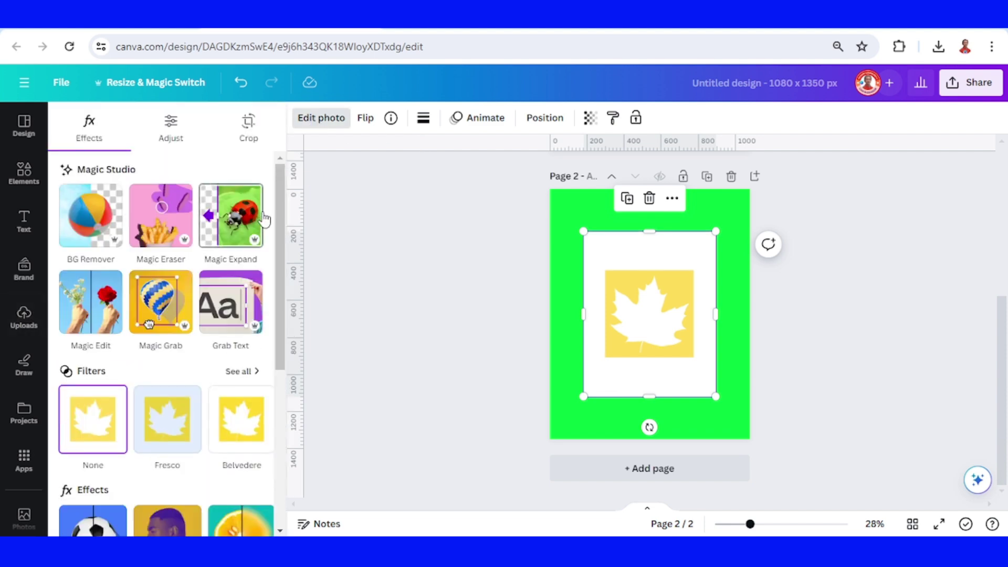
left_click(98, 226)
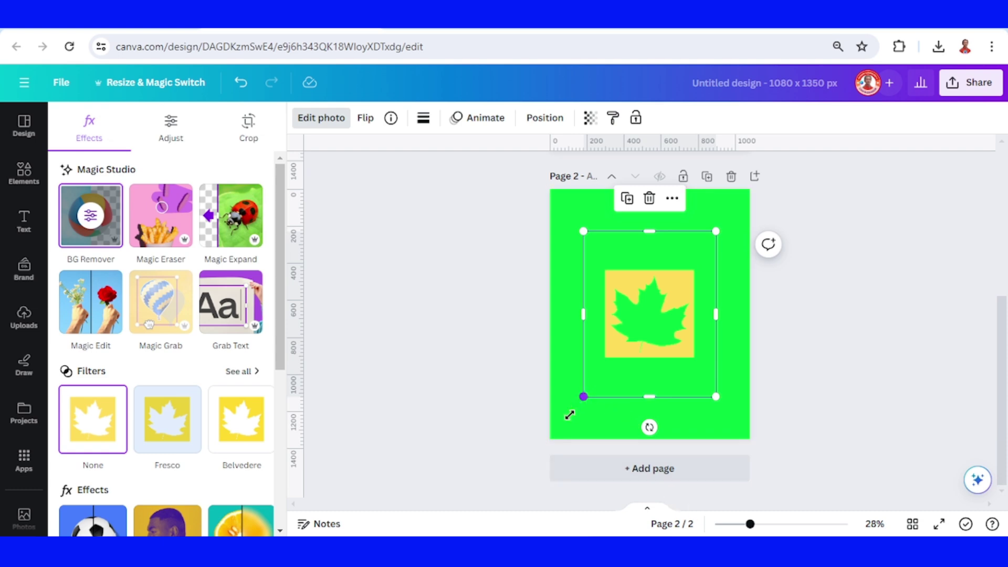
left_click_drag(570, 415, 550, 440)
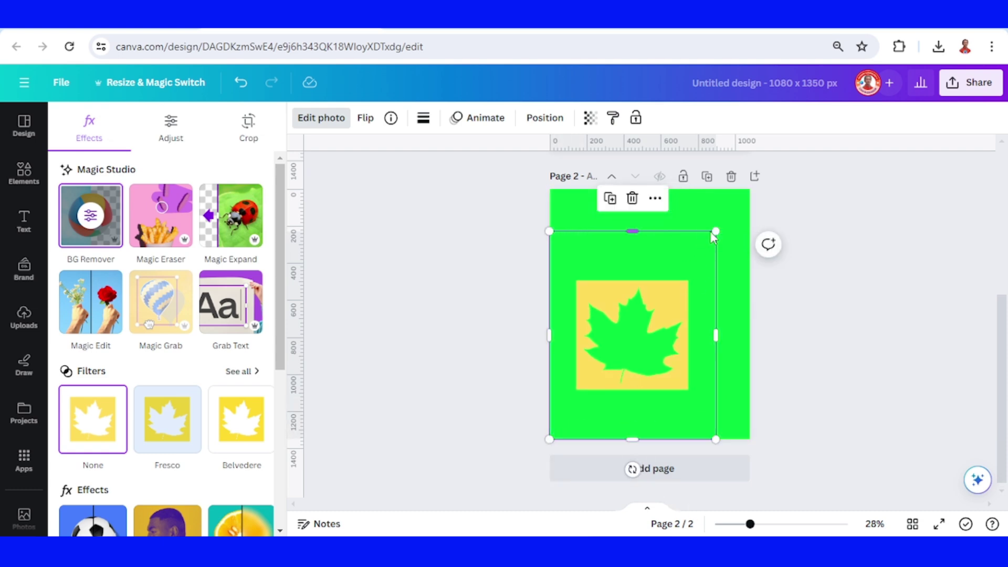
left_click_drag(719, 228, 750, 189)
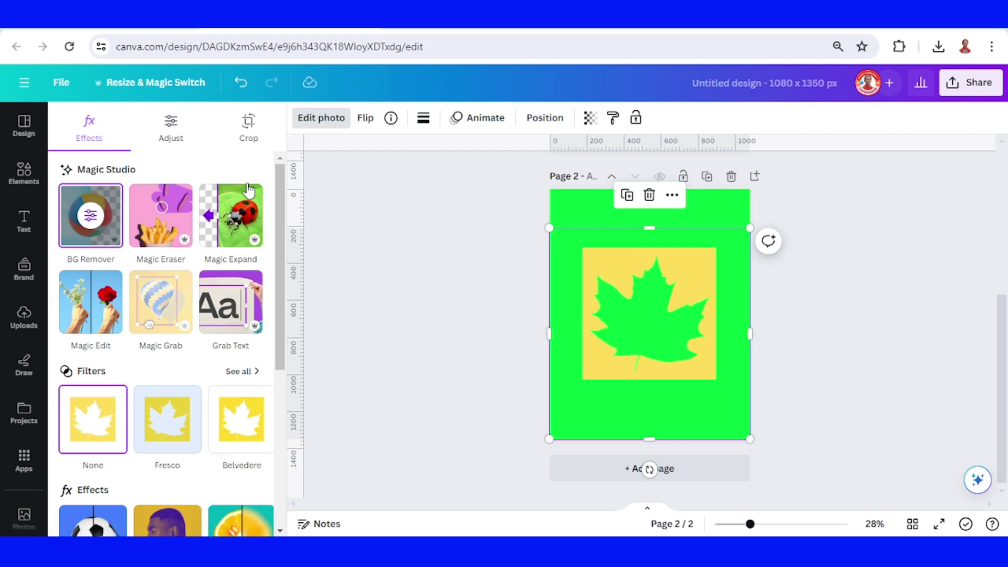
left_click(35, 184)
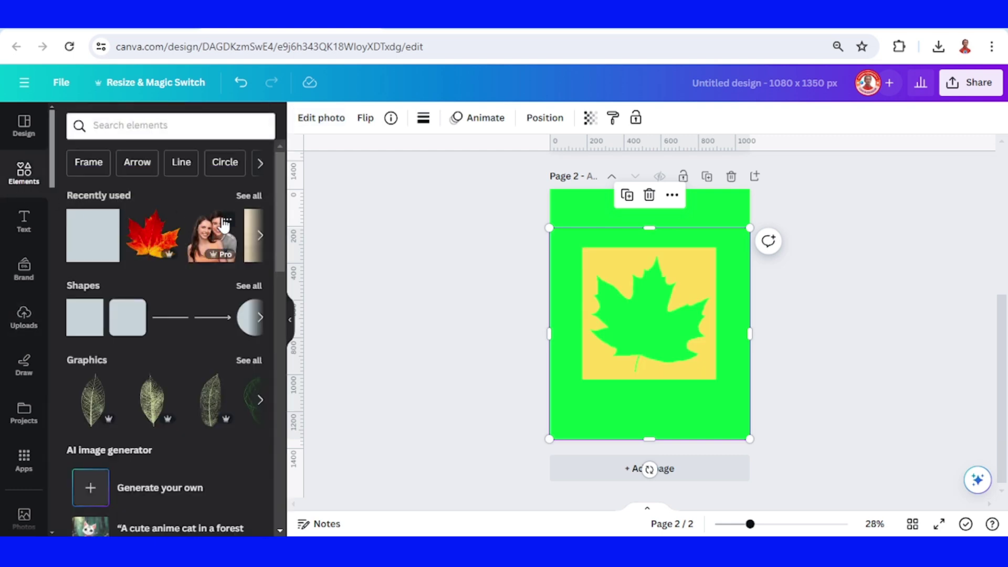
Add the couple photo from Recently used, shrink it and centre it on the leaf
left_click(228, 224)
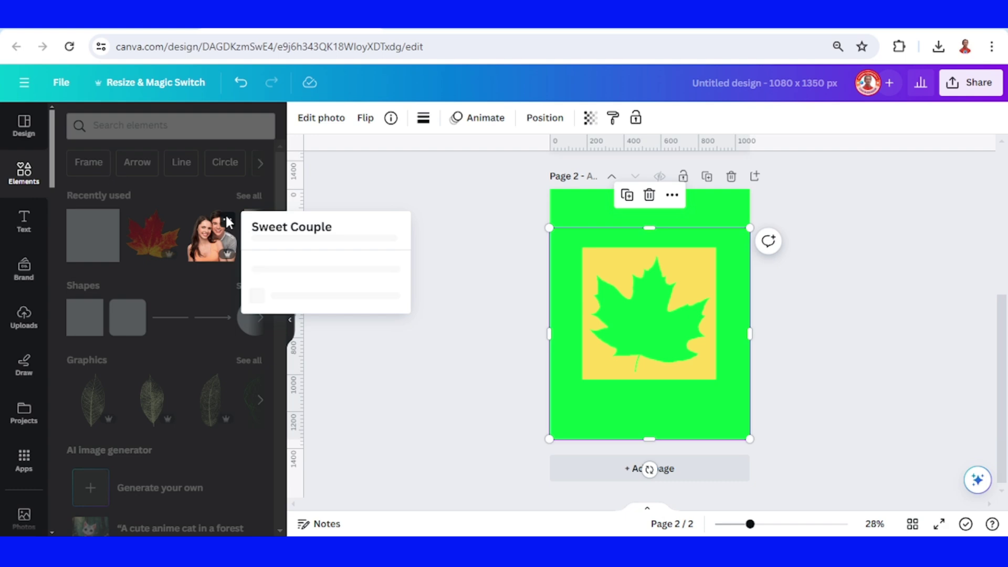
left_click(206, 245)
left_click(209, 249)
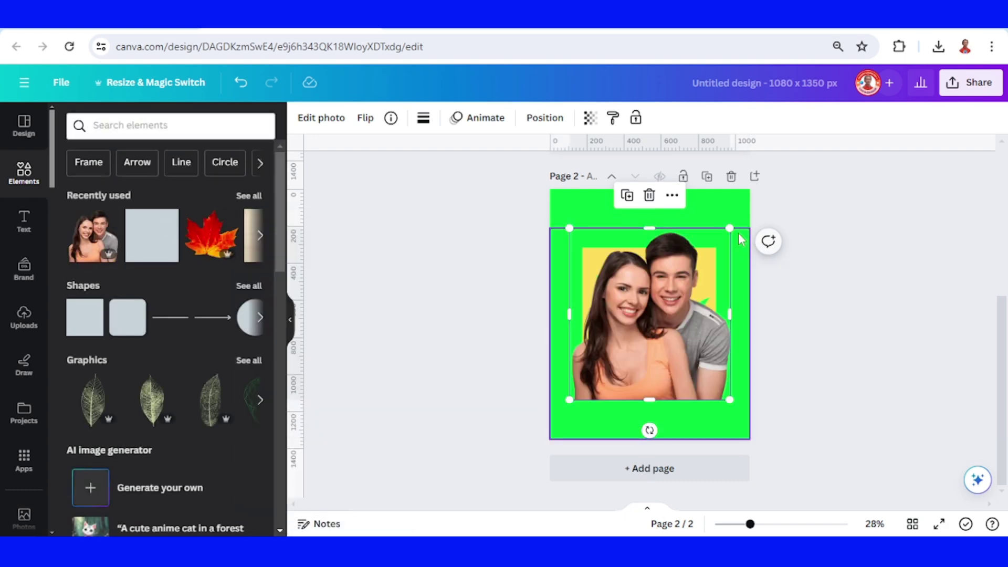
left_click_drag(730, 228, 672, 306)
left_click_drag(619, 376, 652, 360)
Crop the bottom of the couple photo and send it behind the leaf cut-out
left_click(775, 525)
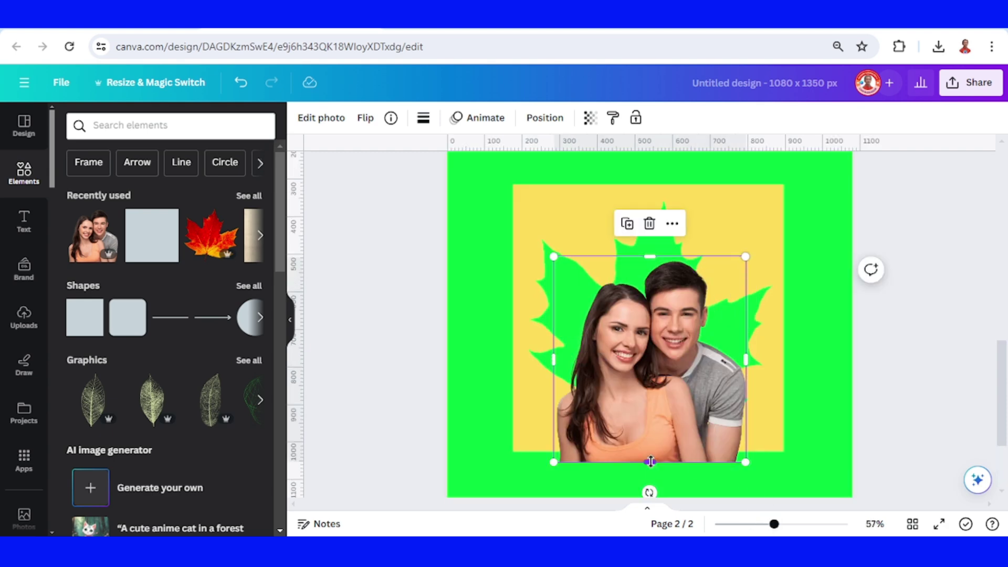
left_click_drag(650, 461, 651, 440)
right_click(689, 358)
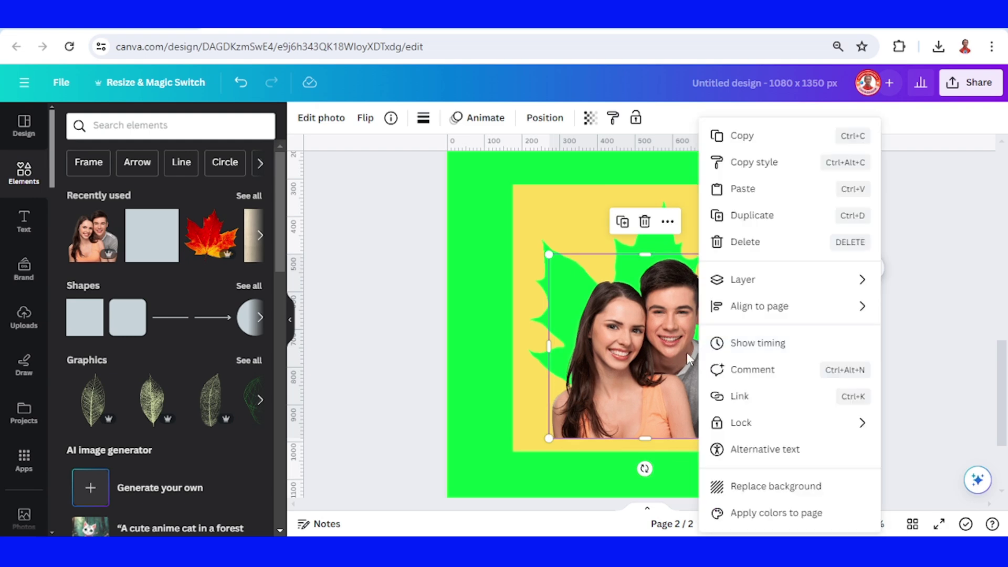
mouse_move(745, 289)
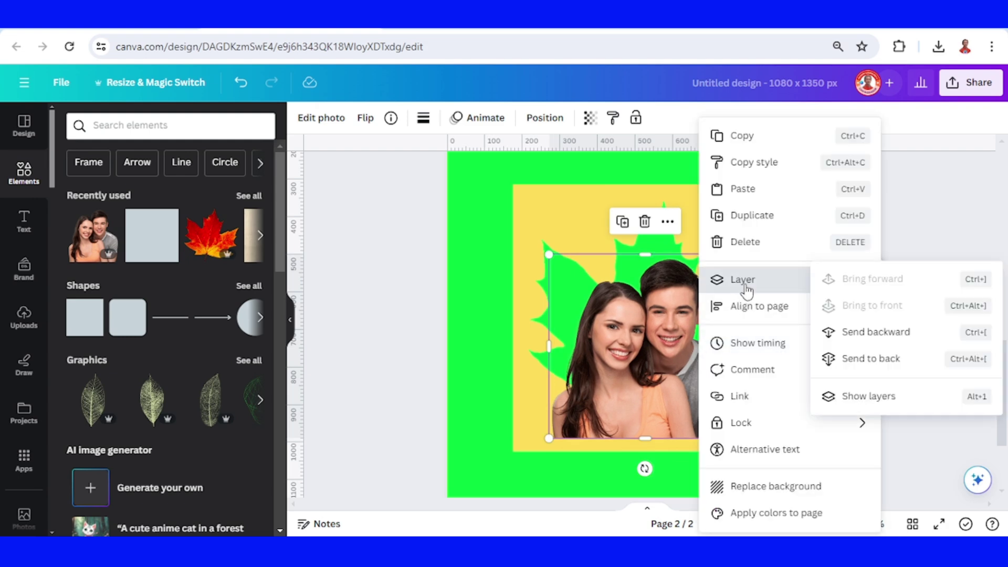
left_click(897, 356)
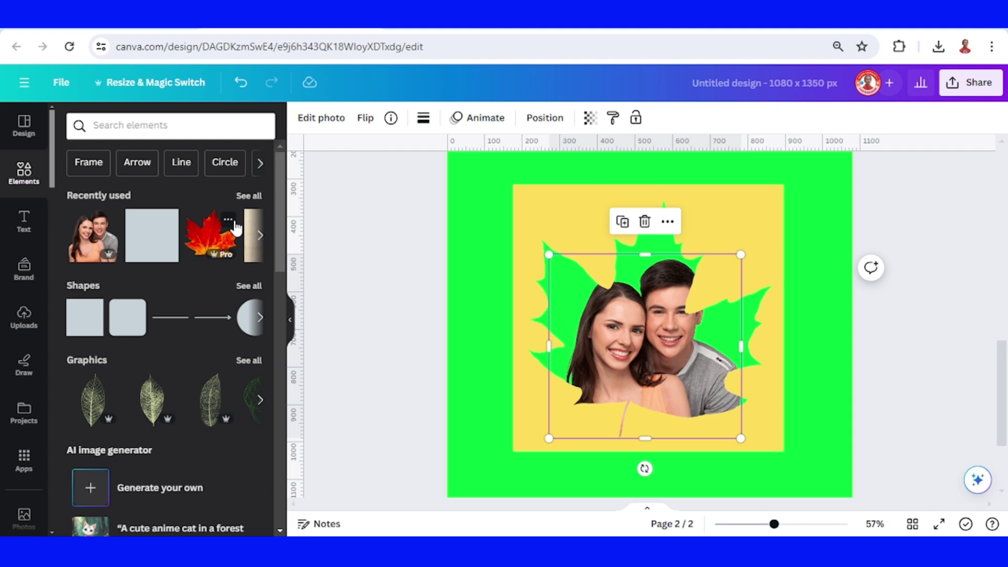
Add the red maple leaf and send it behind the couple photo
left_click(228, 222)
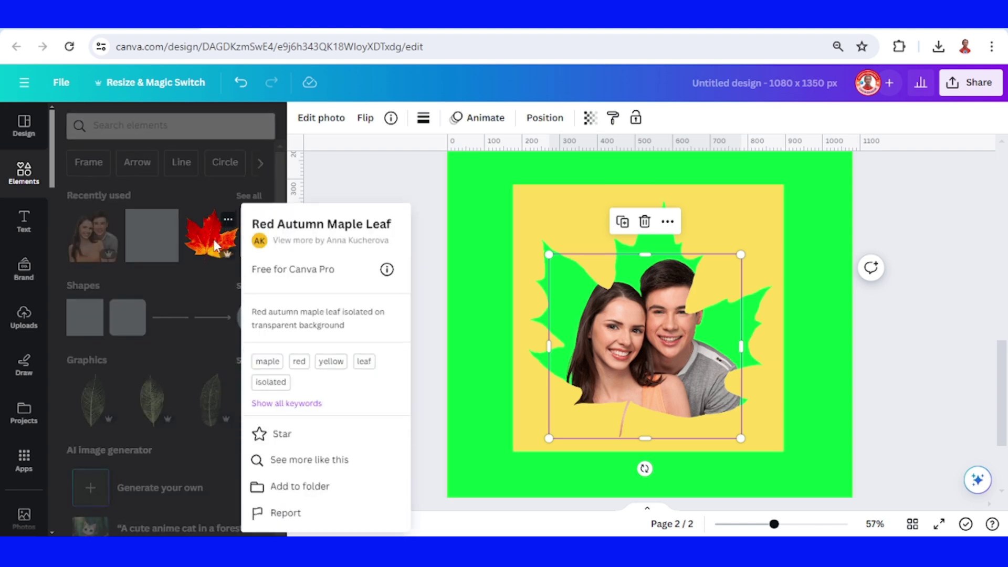
left_click(216, 244)
left_click(215, 245)
right_click(664, 312)
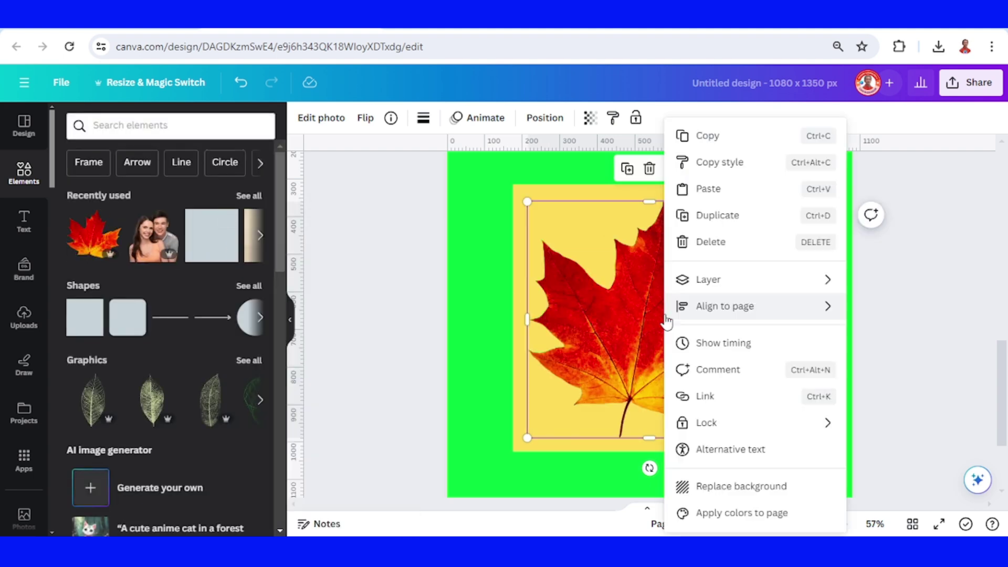
left_click(761, 355)
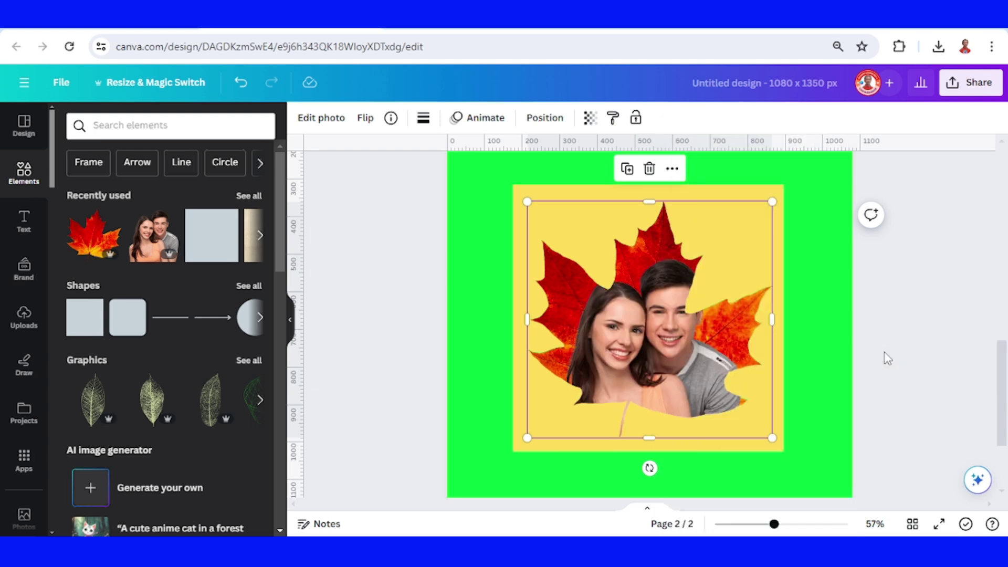
Select the couple photo from the Layers list and nudge it slightly left
left_click(543, 119)
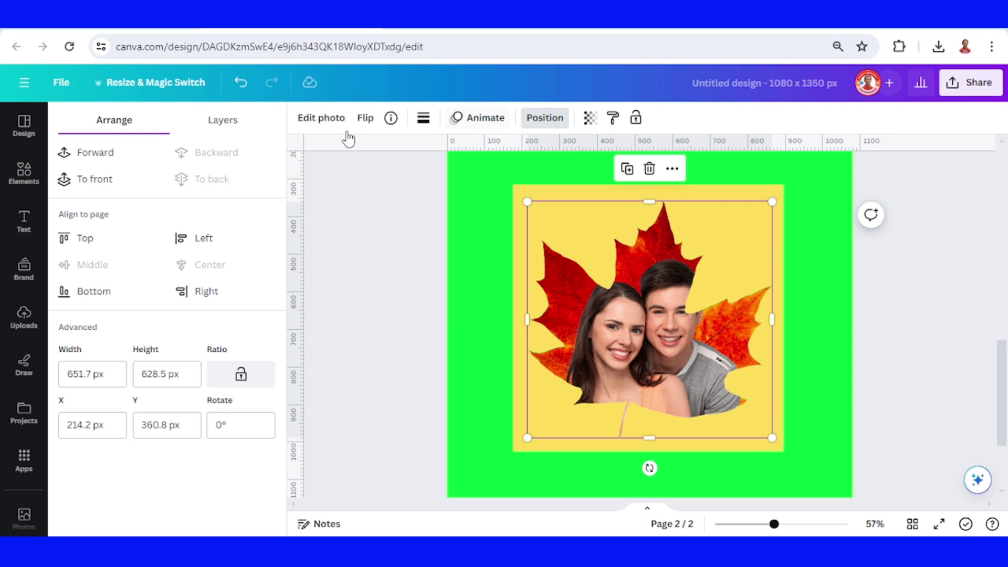
left_click(234, 125)
left_click(134, 252)
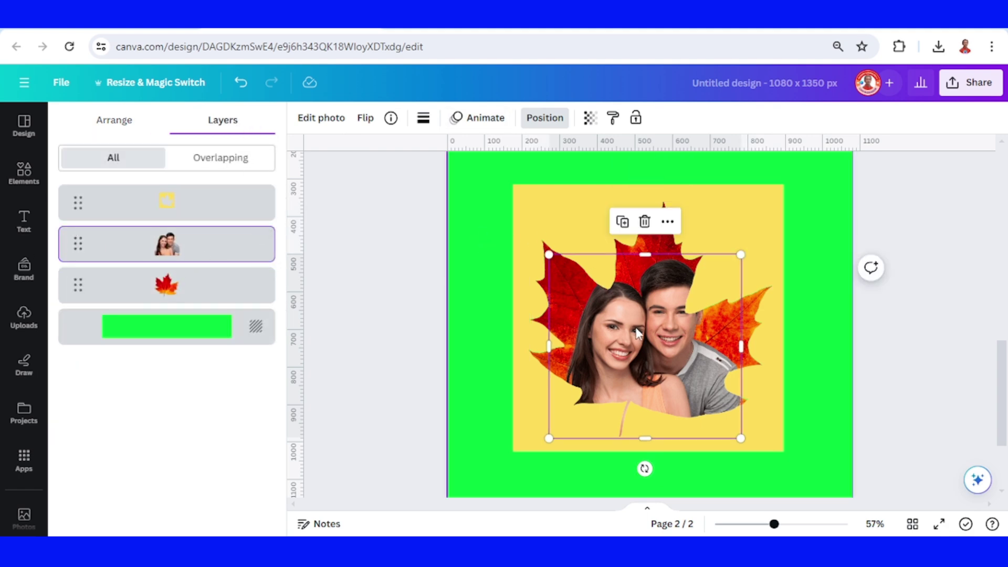
left_click_drag(637, 332, 627, 328)
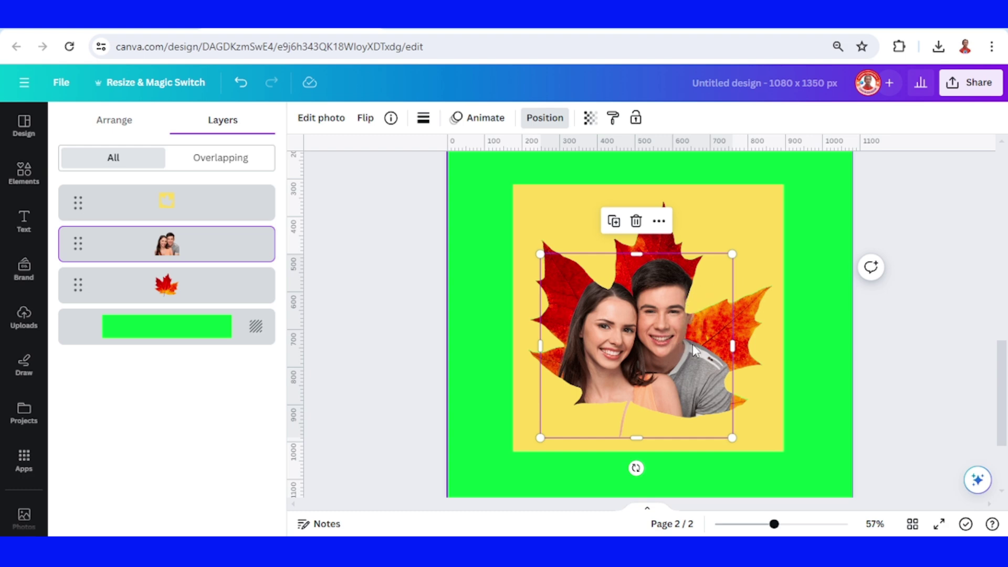
Set the couple photo's transparency to 70
left_click(590, 119)
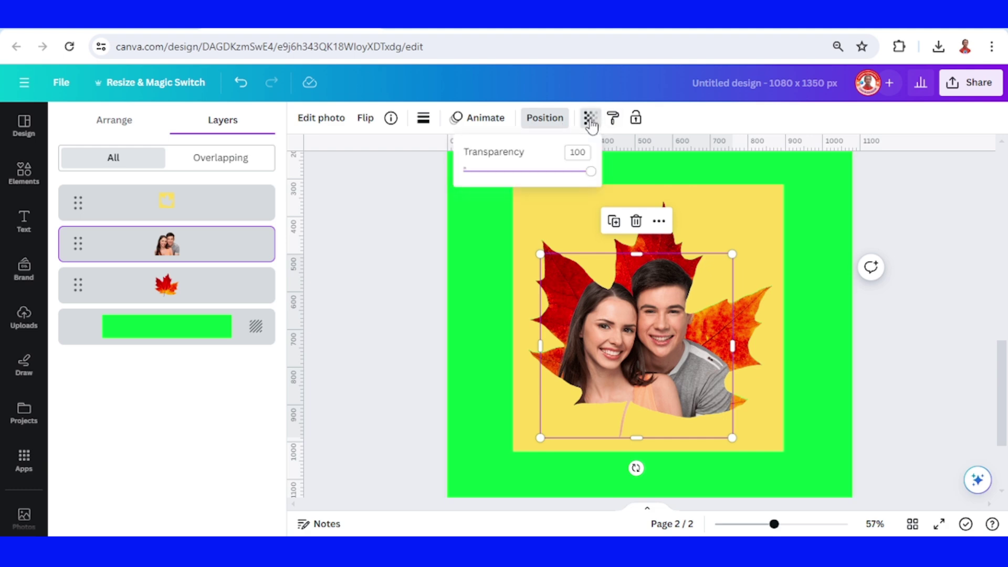
left_click(586, 151)
key("Return")
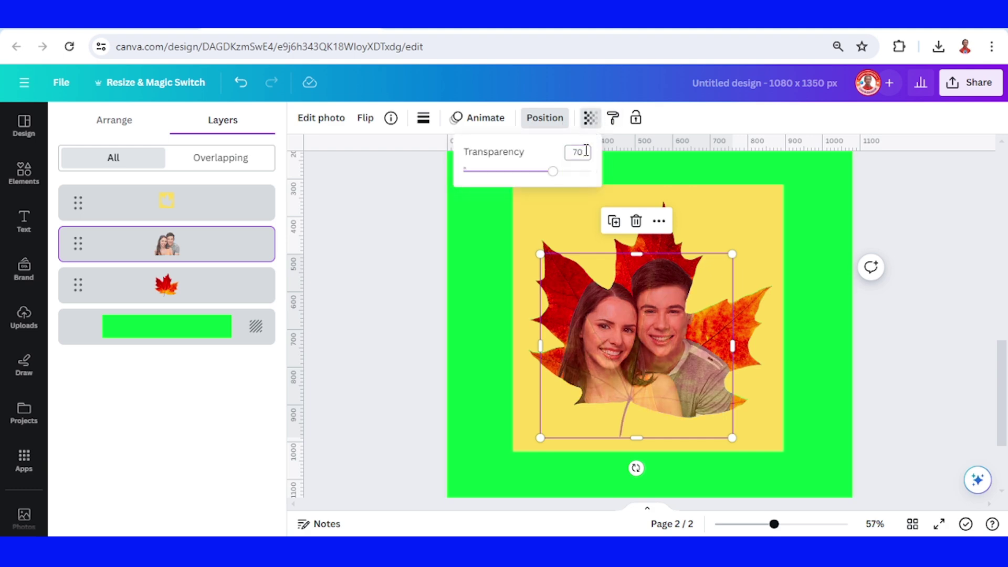
left_click(815, 186)
scroll(803, 185, "up", 3)
Change the page 2 background from green to yellow #ffde59
left_click(736, 184)
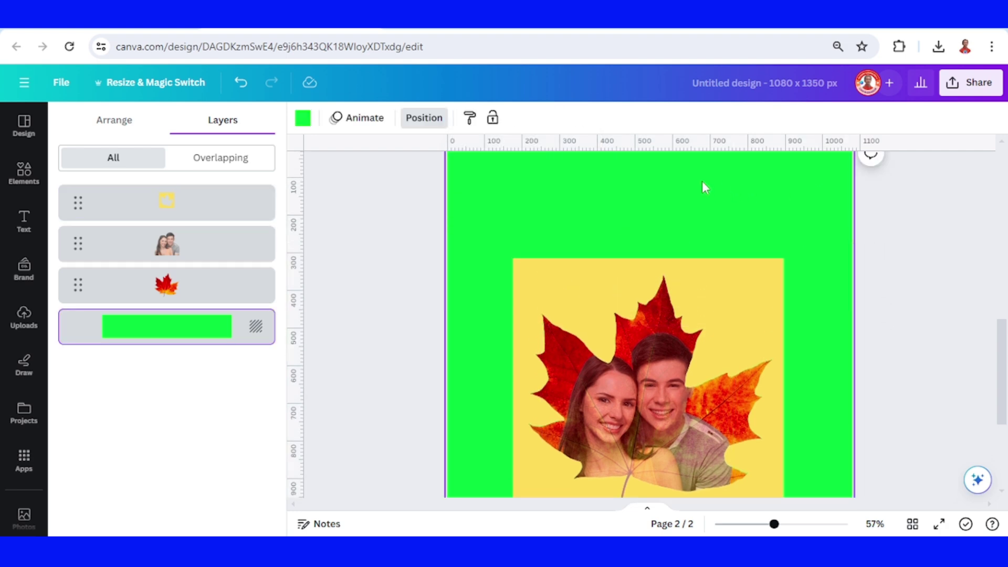
left_click(303, 121)
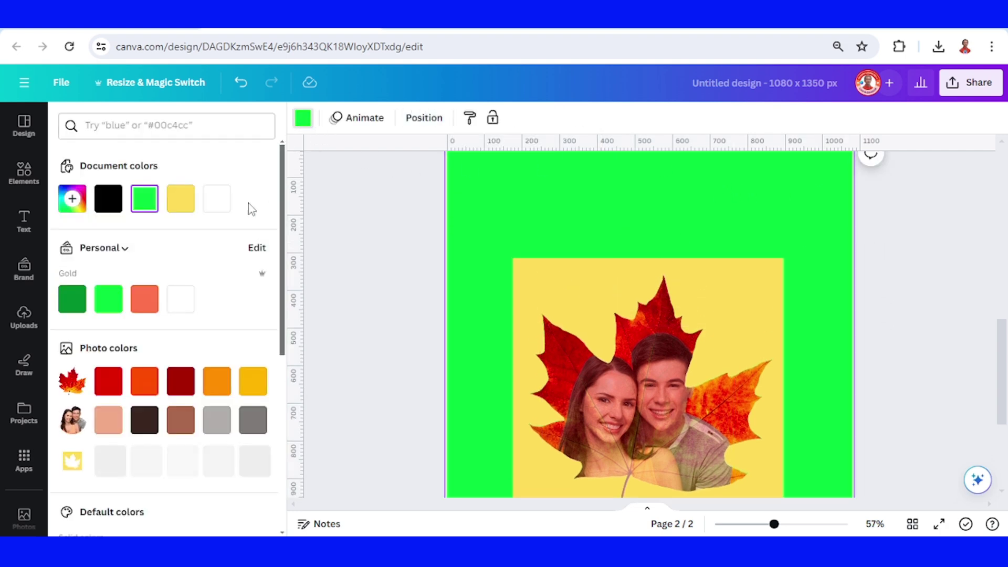
left_click(182, 205)
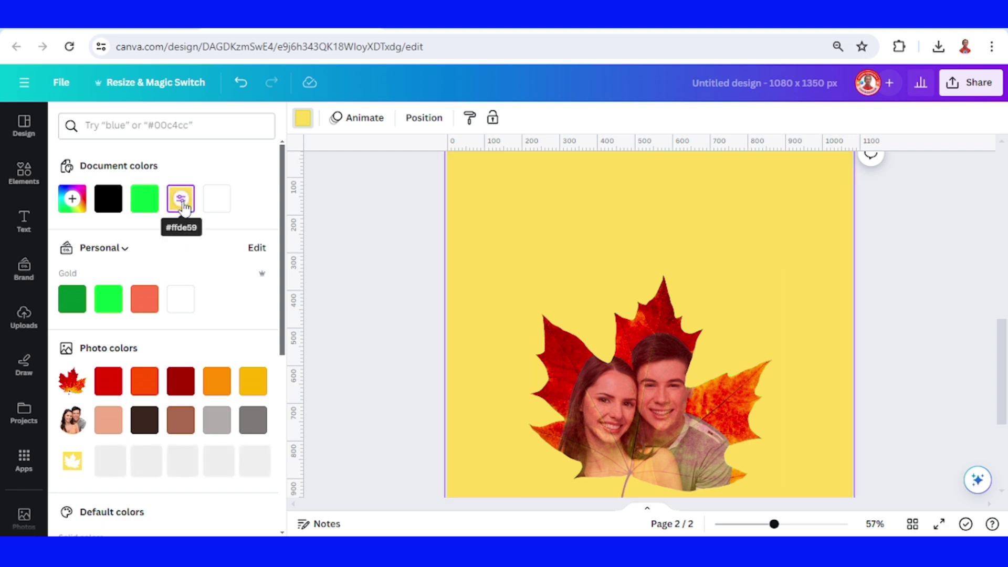
Download only Page 2 as a PNG
left_click(971, 88)
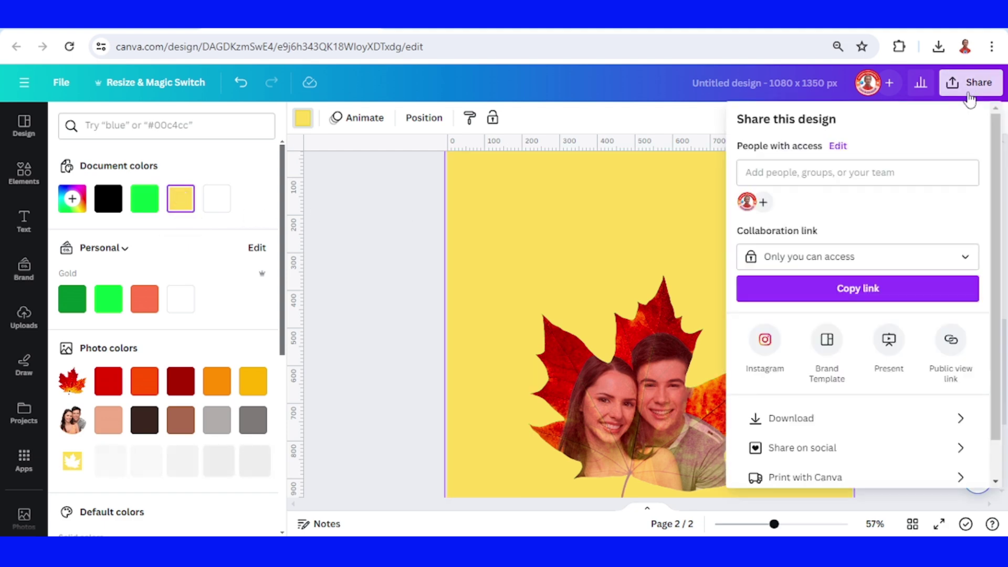
left_click(837, 420)
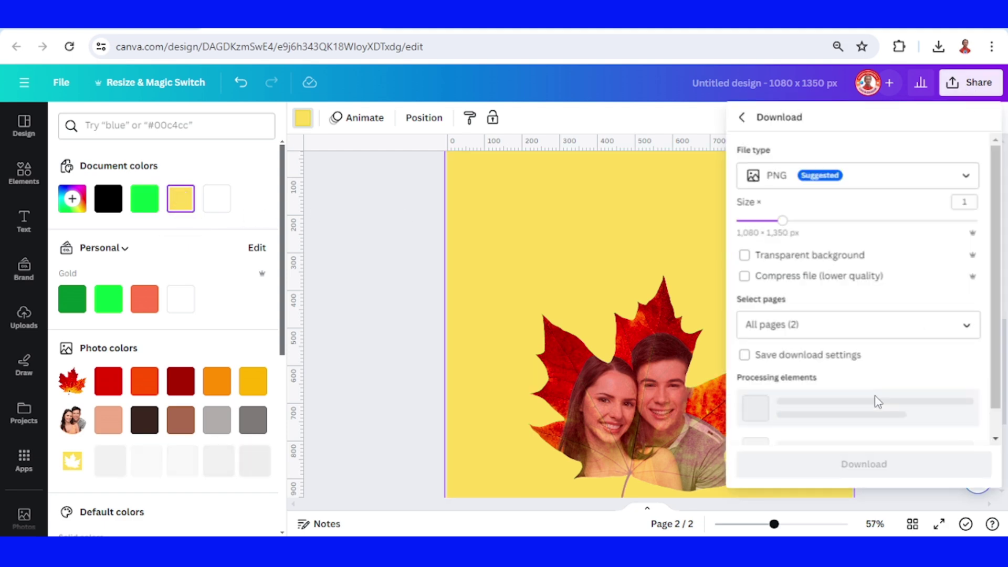
left_click(979, 328)
left_click(943, 406)
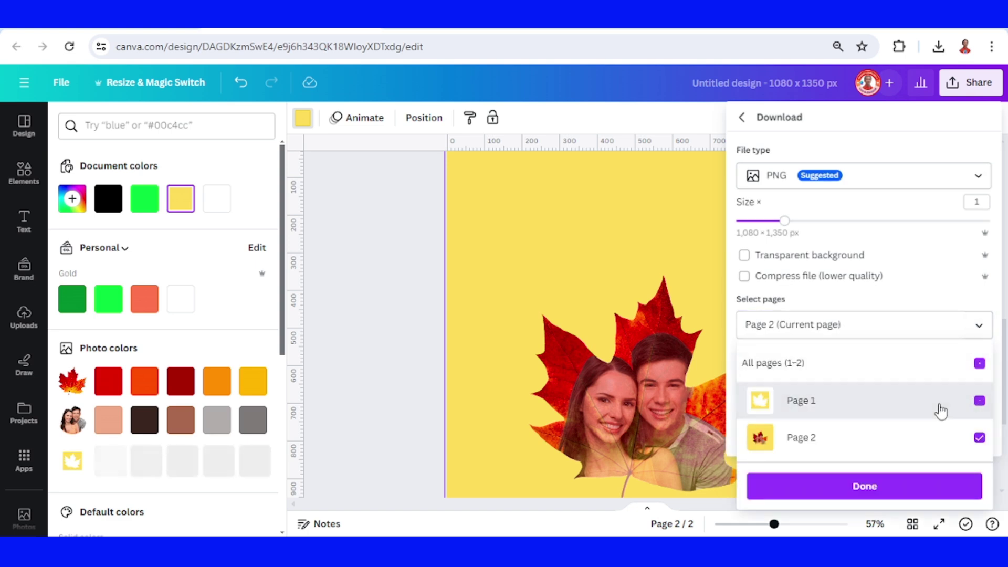
left_click(922, 487)
left_click(886, 395)
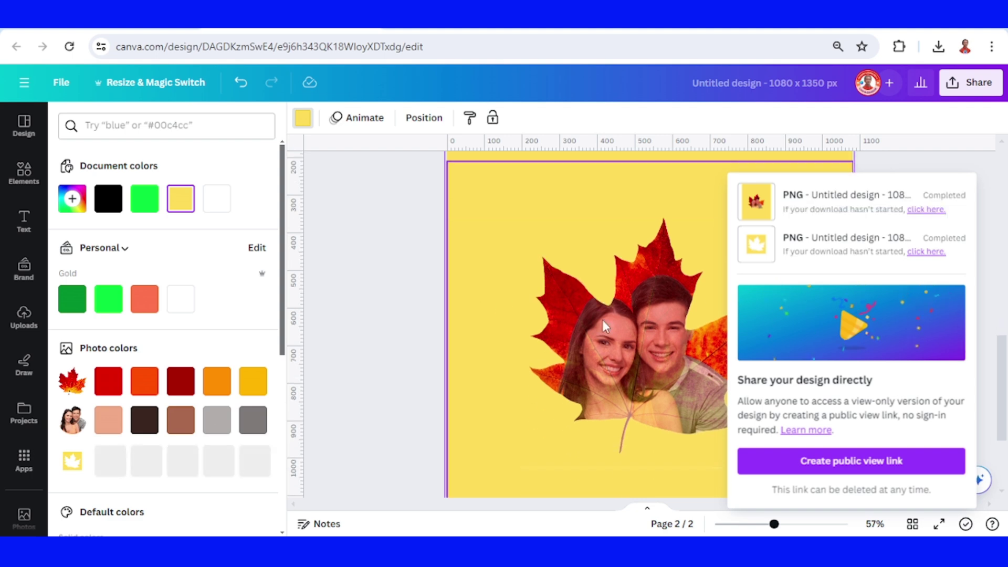
scroll(602, 320, "down", 4)
Add a third page and make the beige canvas texture from Recently used its background
left_click(651, 476)
left_click(651, 471)
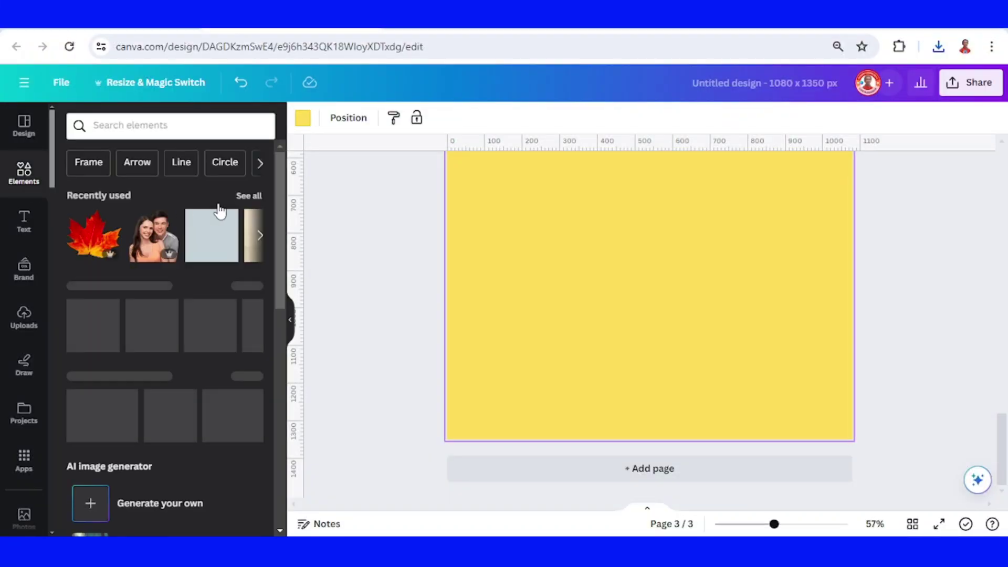
left_click(251, 197)
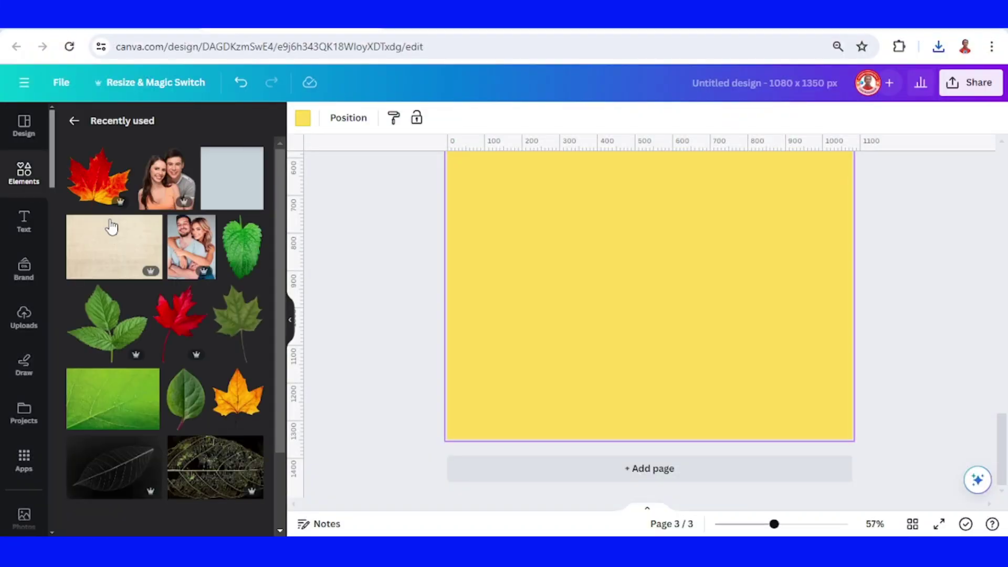
left_click(152, 227)
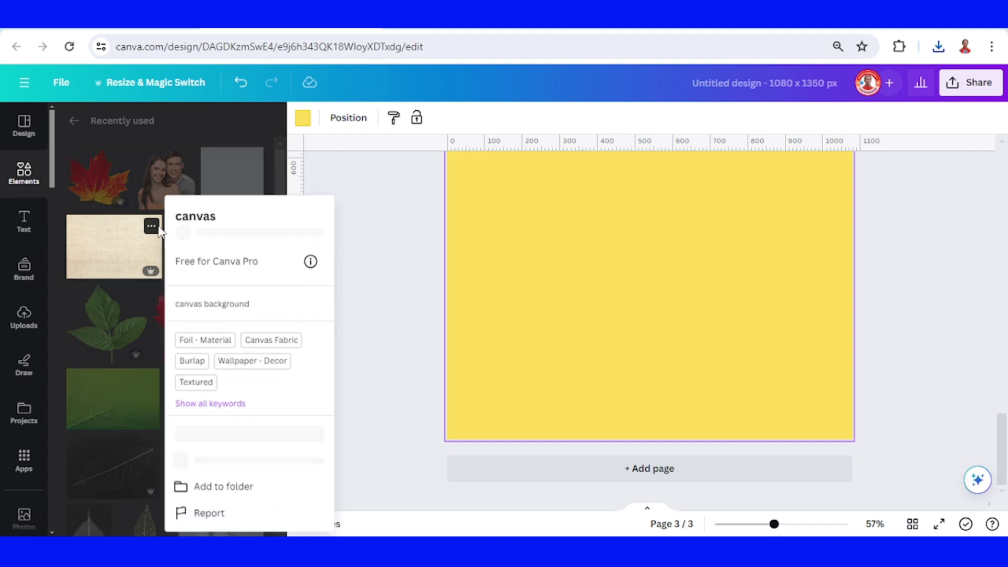
left_click(118, 254)
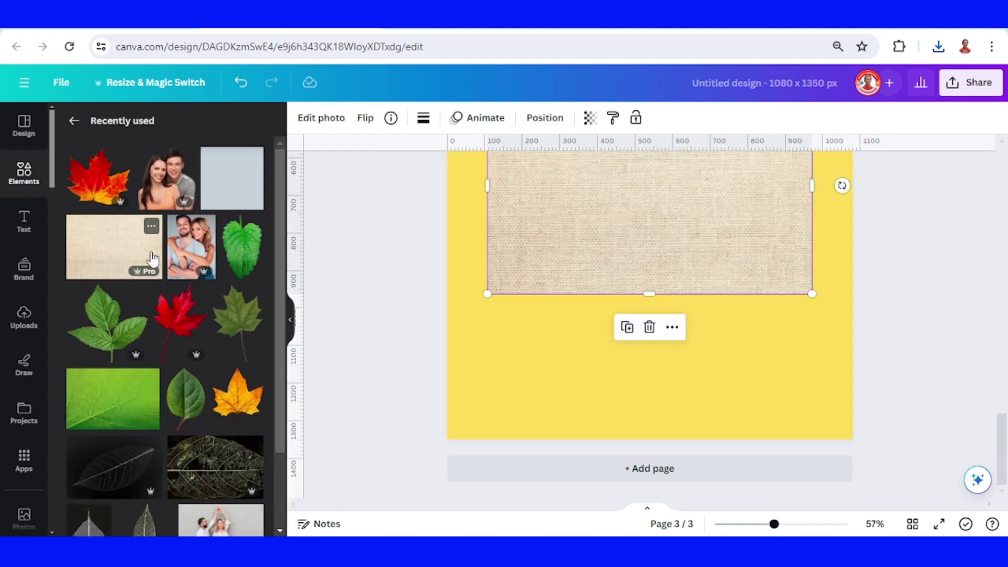
right_click(613, 244)
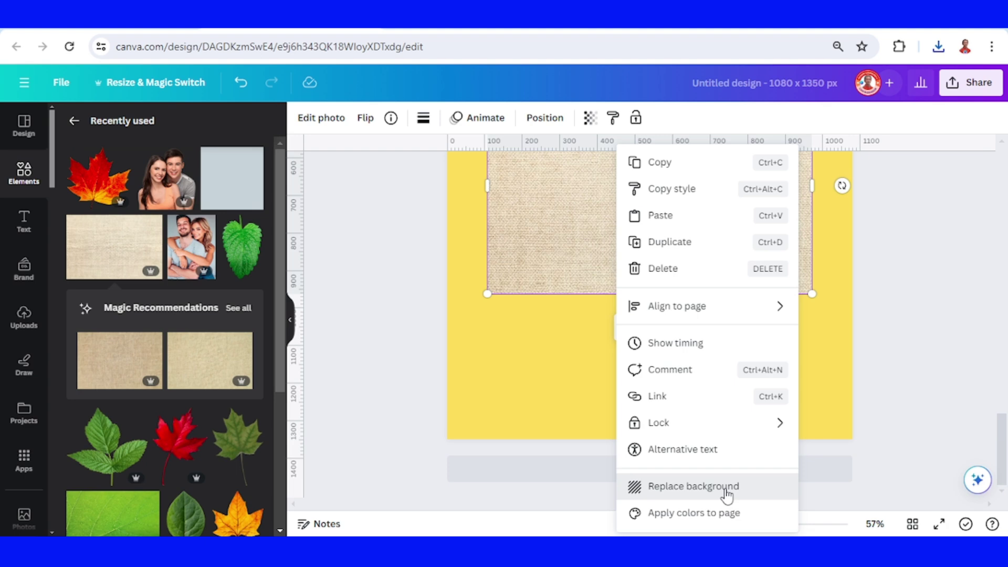
left_click(693, 487)
left_click_drag(762, 525, 754, 525)
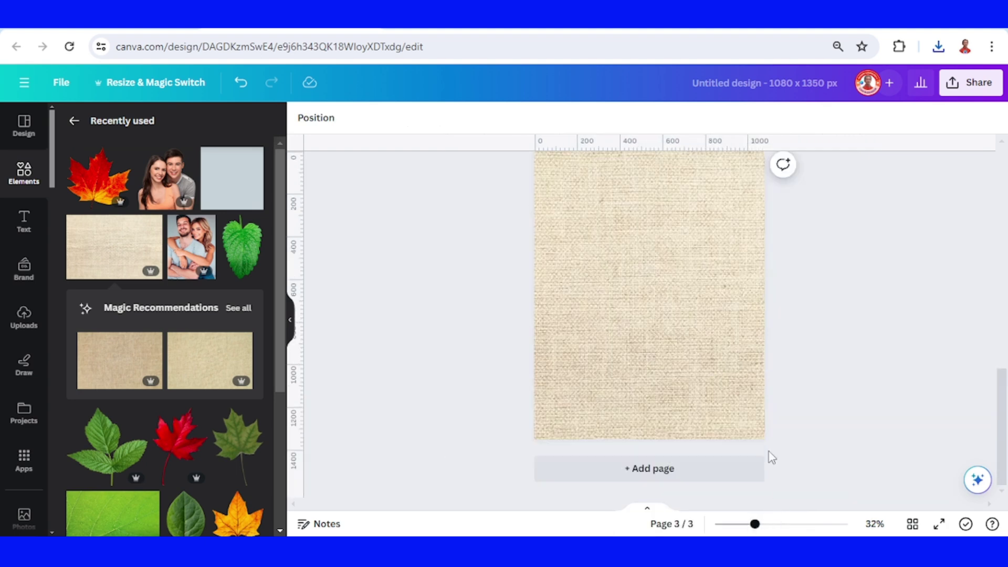
Place the downloaded leaf-and-couple PNG from Chrome's downloads onto page 3
scroll(725, 391, "up", 2)
left_click(938, 48)
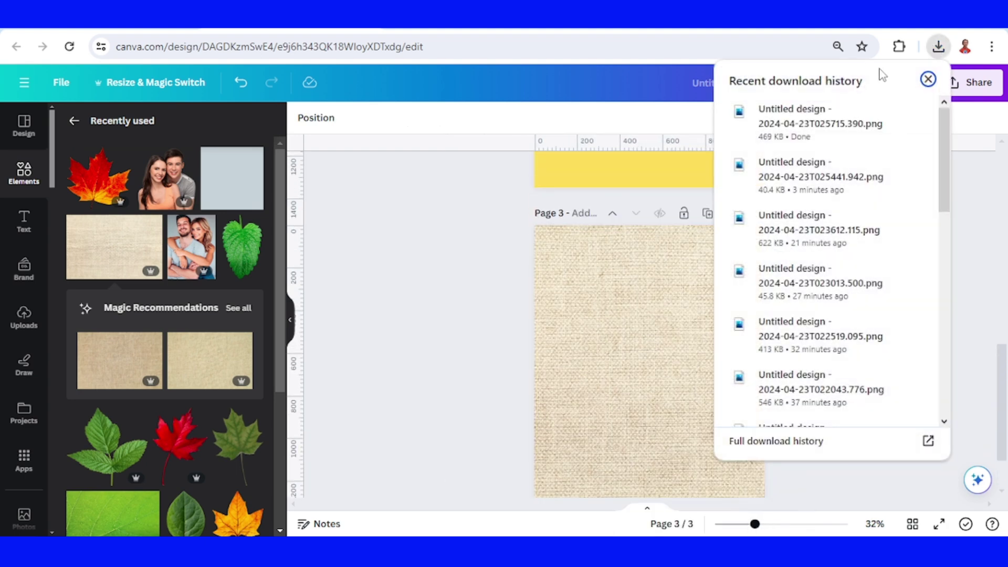
left_click_drag(815, 121, 641, 341)
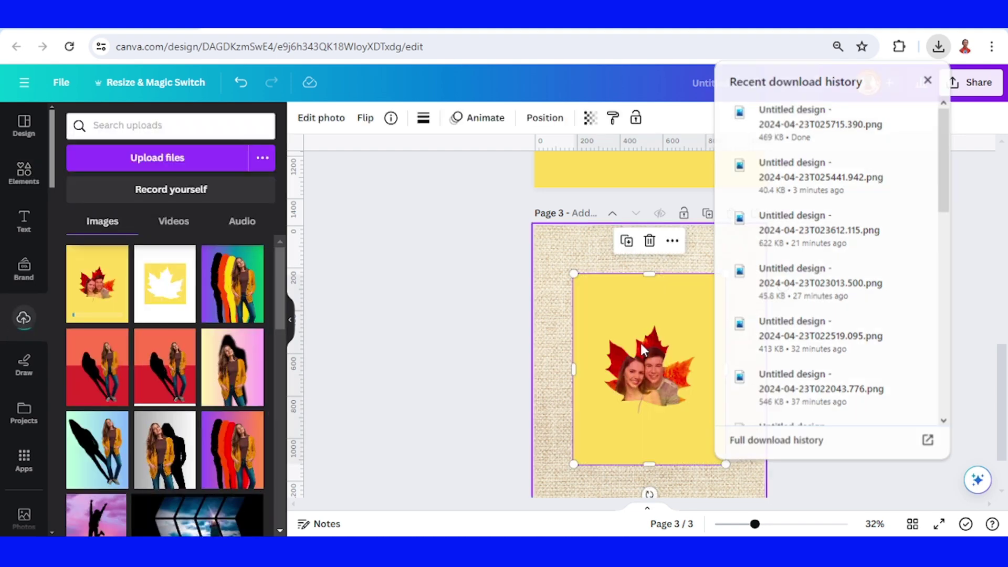
Remove the image's yellow background with BG Remover and enlarge it on the page
left_click(322, 118)
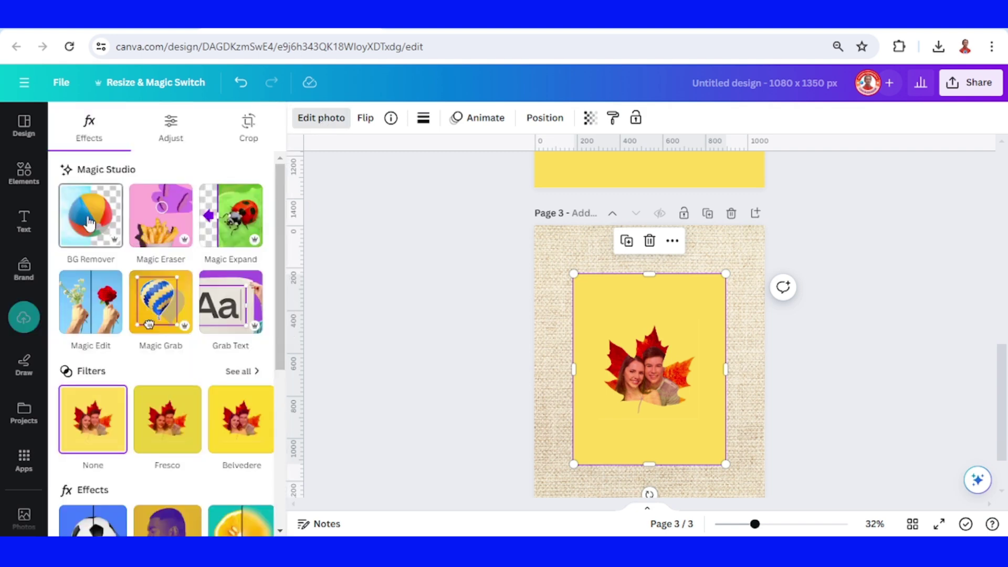
left_click(91, 215)
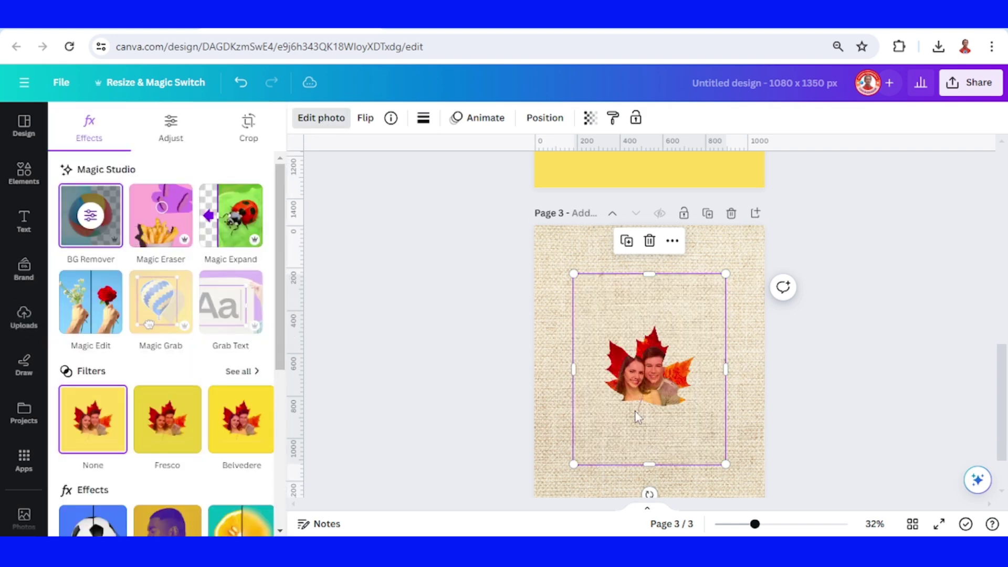
scroll(654, 408, "down", 2)
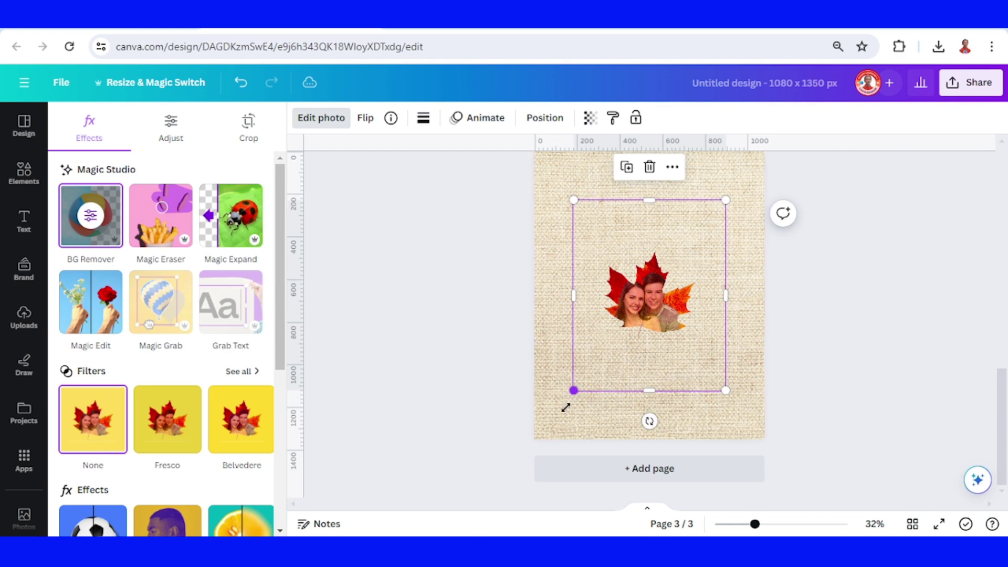
left_click_drag(565, 407, 462, 531)
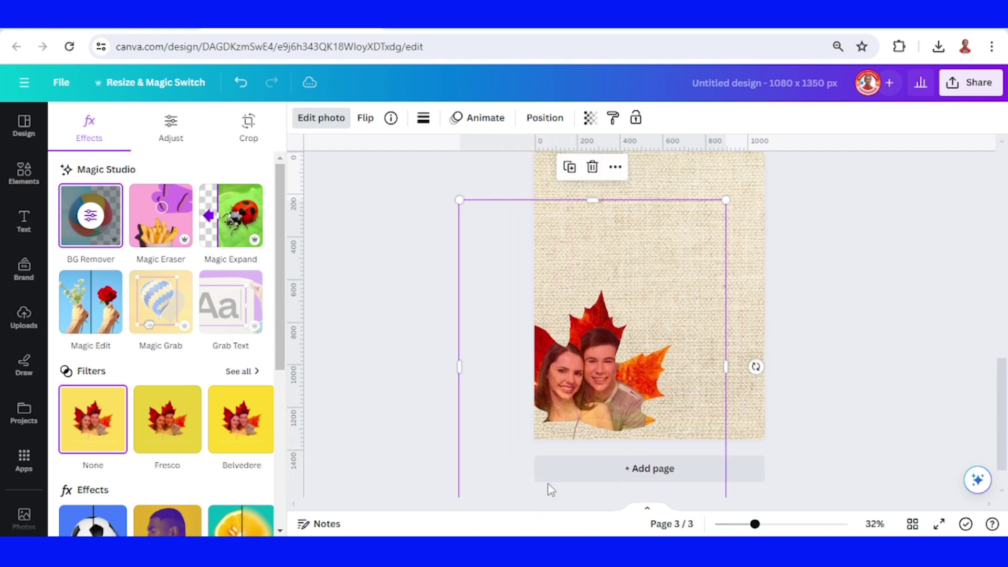
left_click_drag(550, 490, 591, 447)
scroll(591, 447, "up", 2)
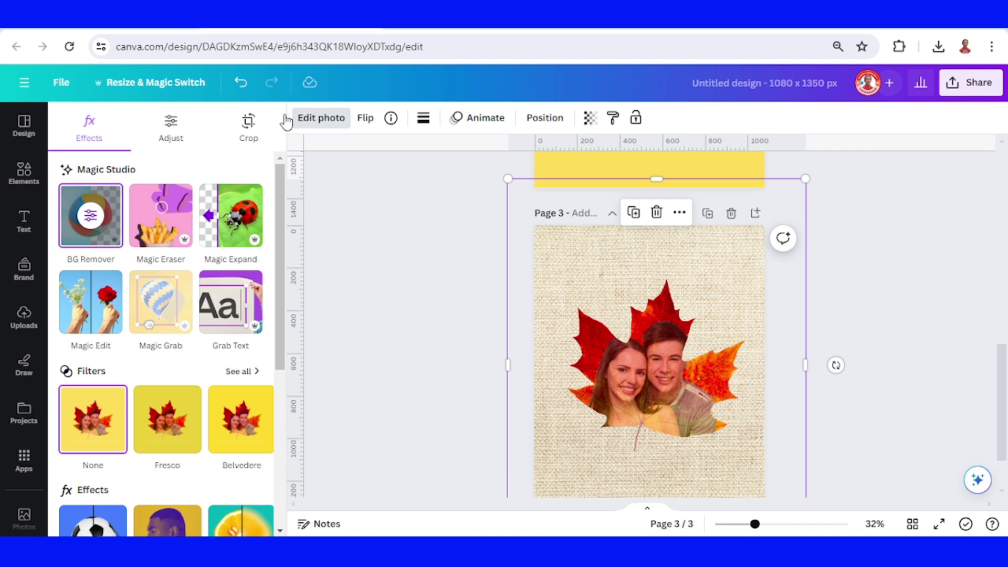
In Adjust, set Vibrance to 70 and Sharpness to 50, and start editing Clarity
left_click(174, 138)
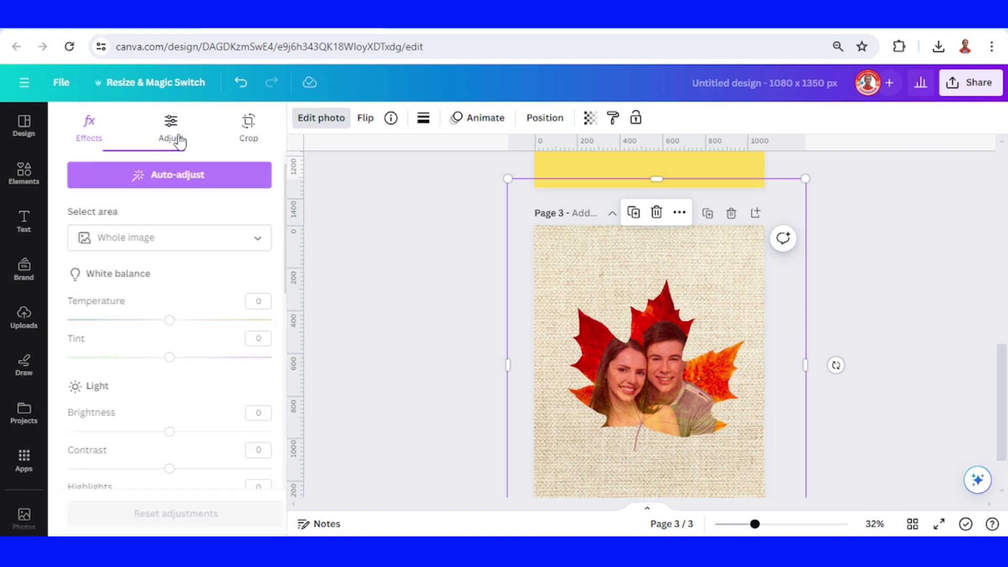
scroll(191, 241, "down", 7)
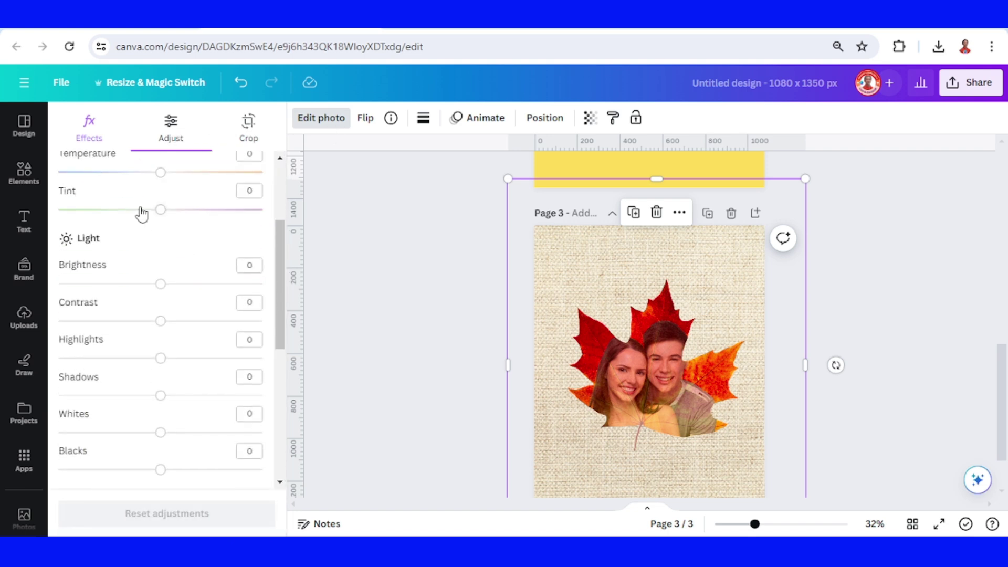
left_click(258, 304)
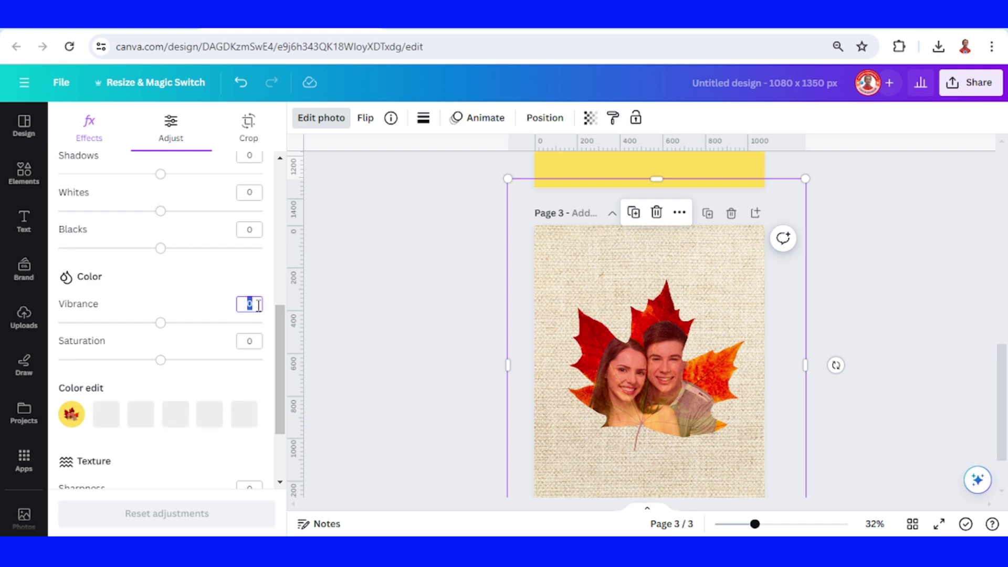
type("7")
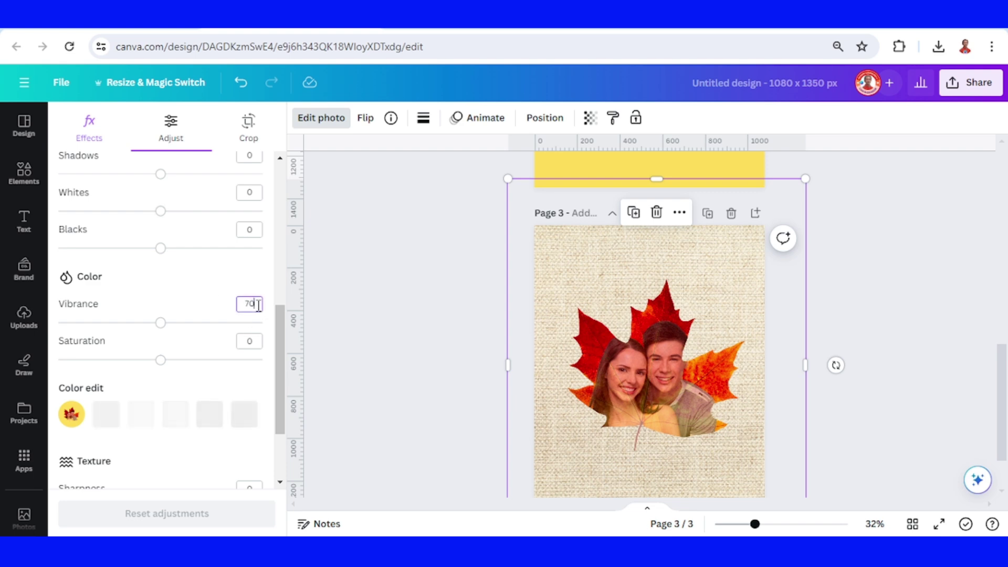
key("Return")
scroll(210, 353, "down", 2)
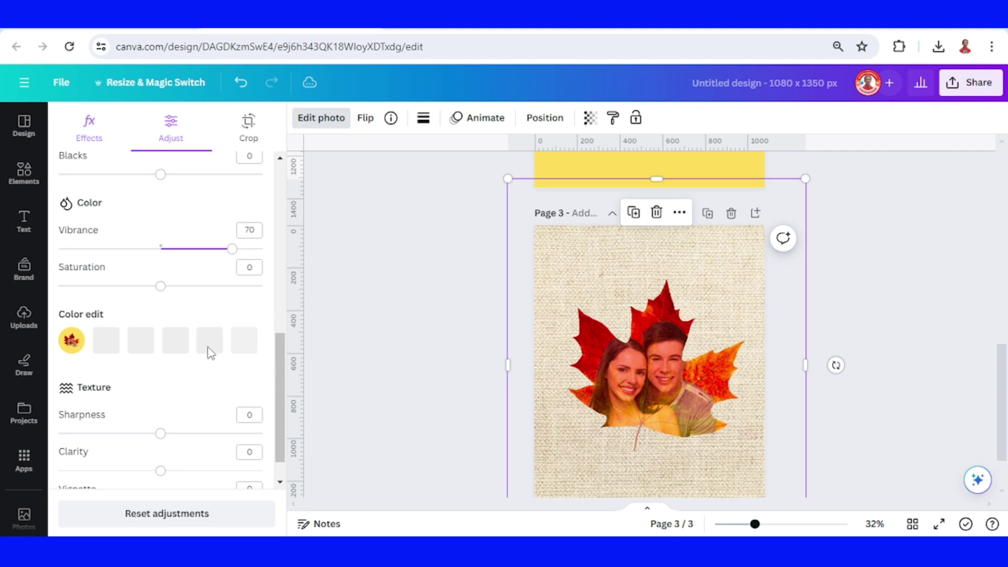
scroll(210, 353, "down", 1)
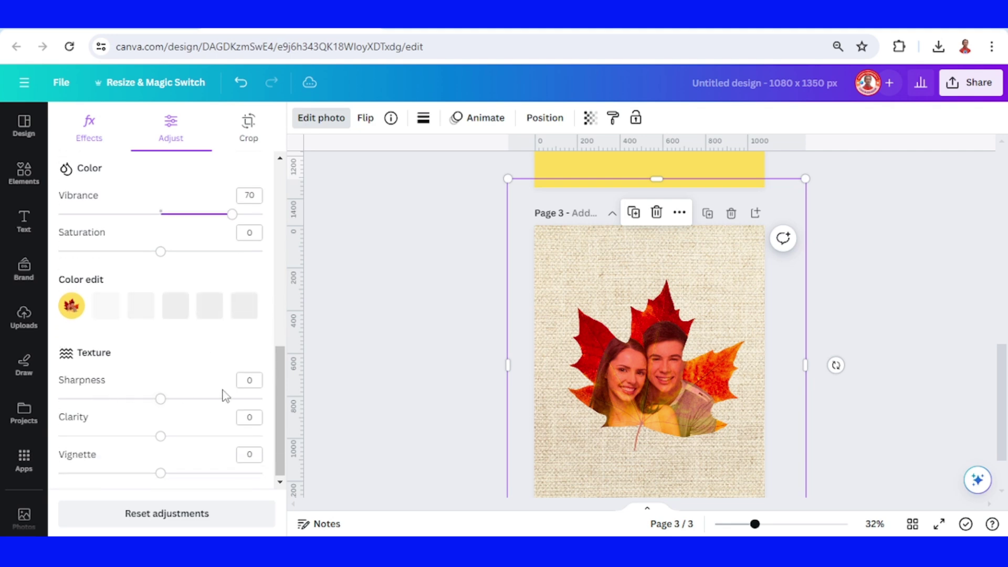
left_click(261, 381)
type("50")
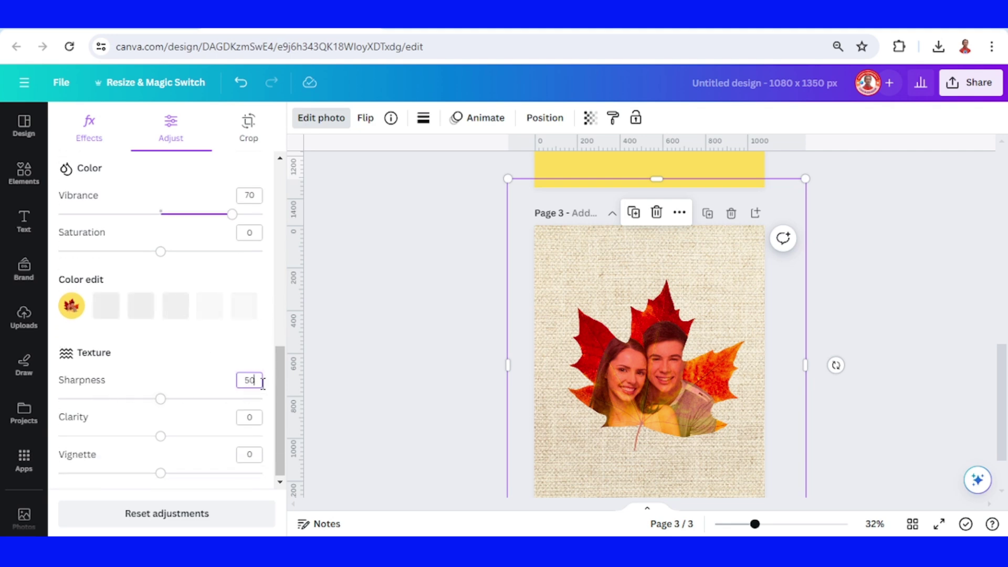
left_click(255, 419)
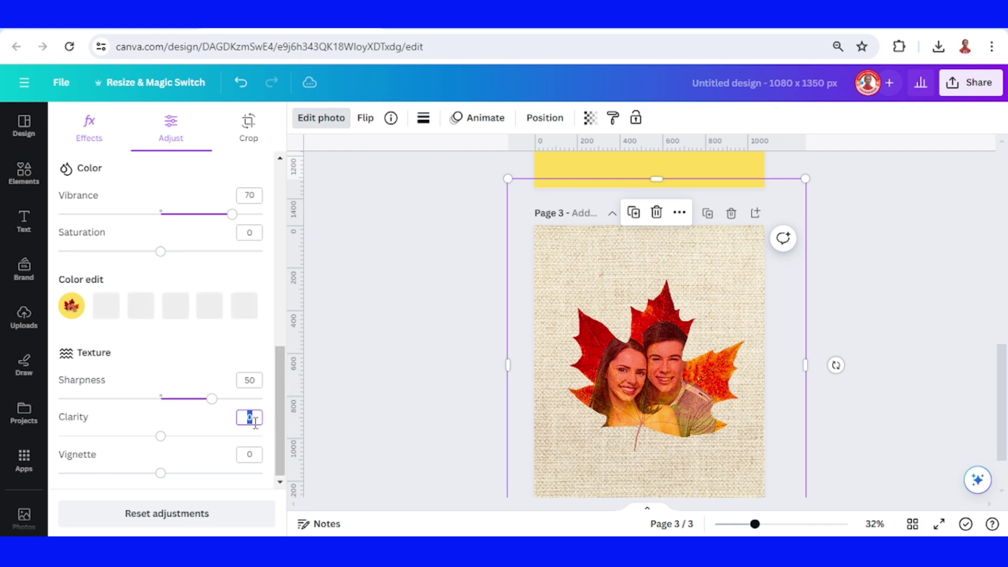
Apply Clarity 50 to the leaf photo and lower its Saturation to -20
type("50")
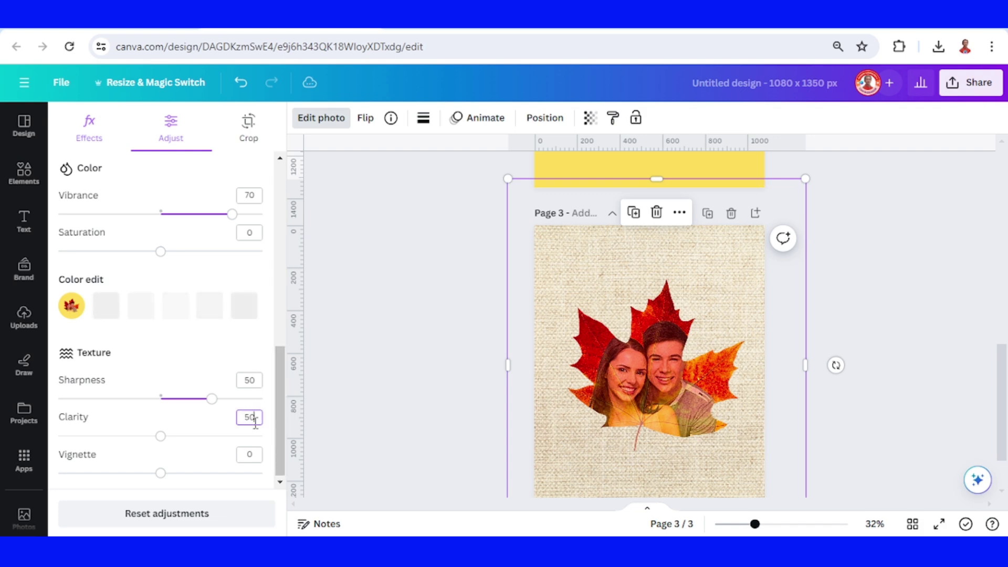
key("Return")
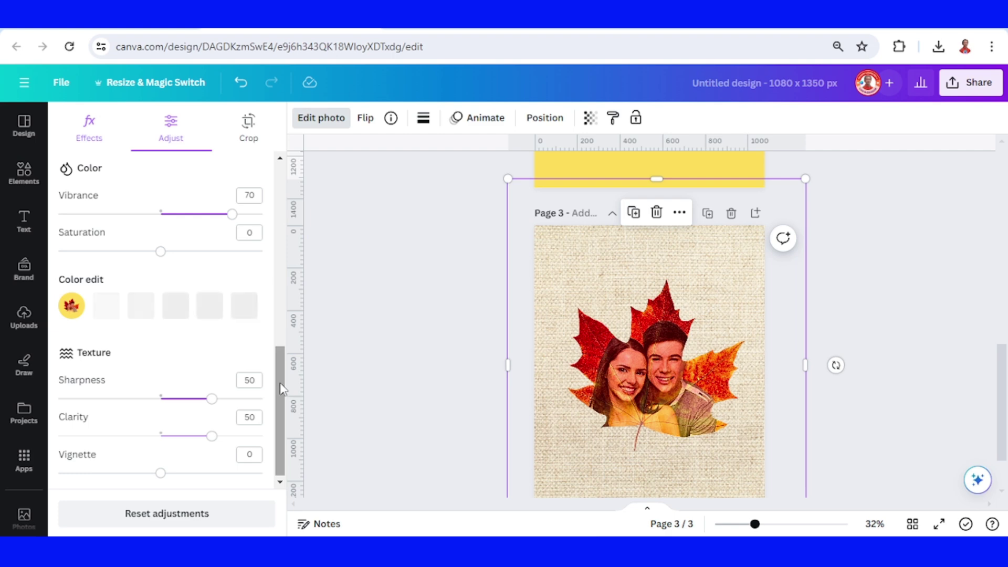
mouse_move(151, 256)
left_mouse_down()
mouse_move(130, 255)
mouse_move(142, 255)
left_mouse_up()
Enlarge the leaf photo and move it up to the centre of the burlap page
scroll(650, 405, "down", 2)
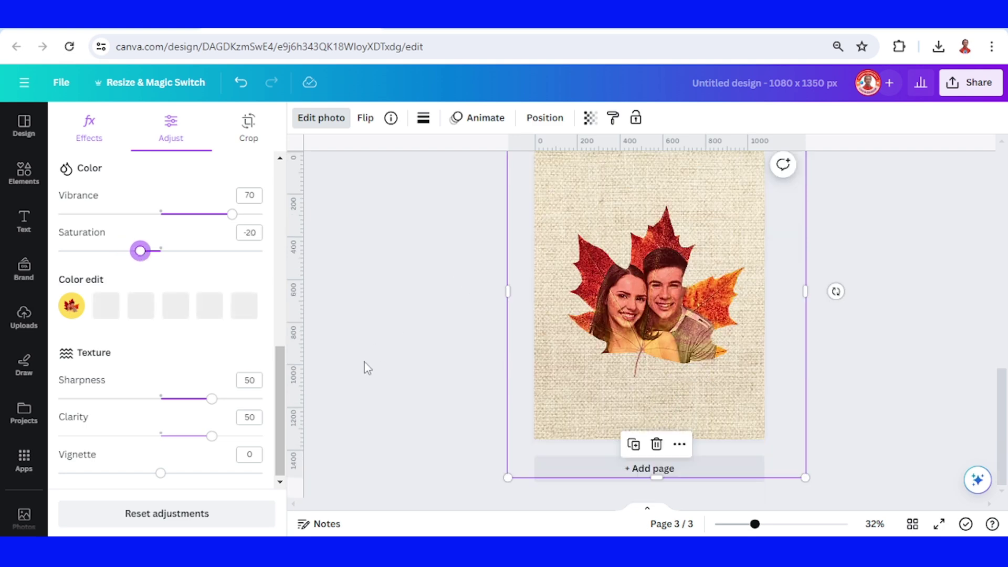
left_click_drag(508, 478, 488, 514)
mouse_move(648, 362)
left_mouse_down()
mouse_move(656, 329)
mouse_move(655, 348)
left_mouse_up()
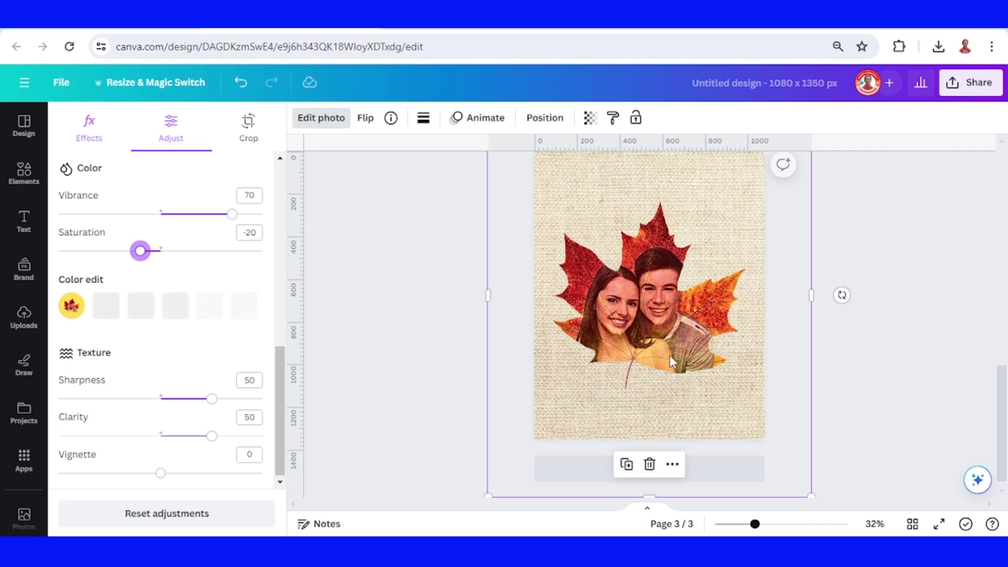
scroll(670, 357, "up", 1)
scroll(670, 357, "down", 1)
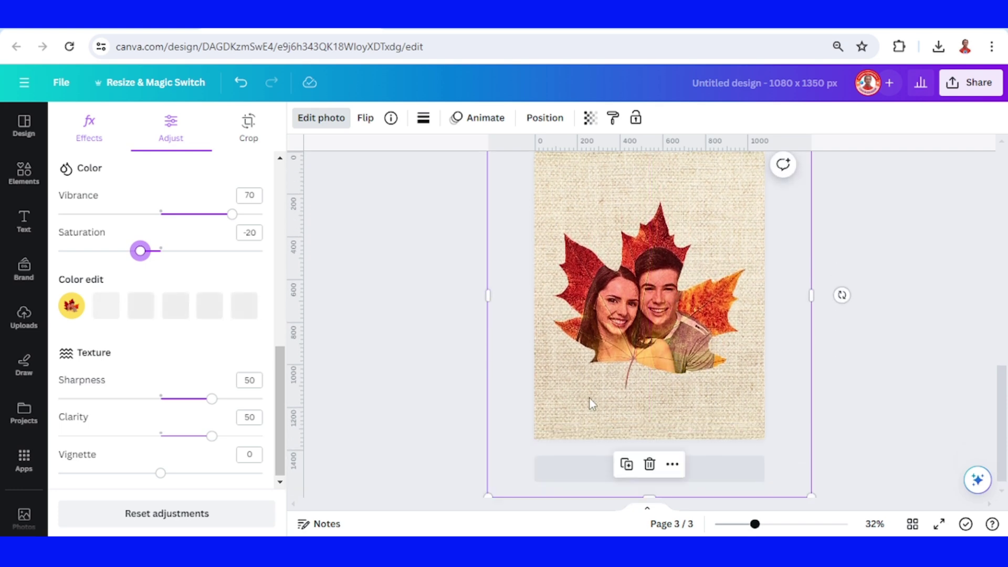